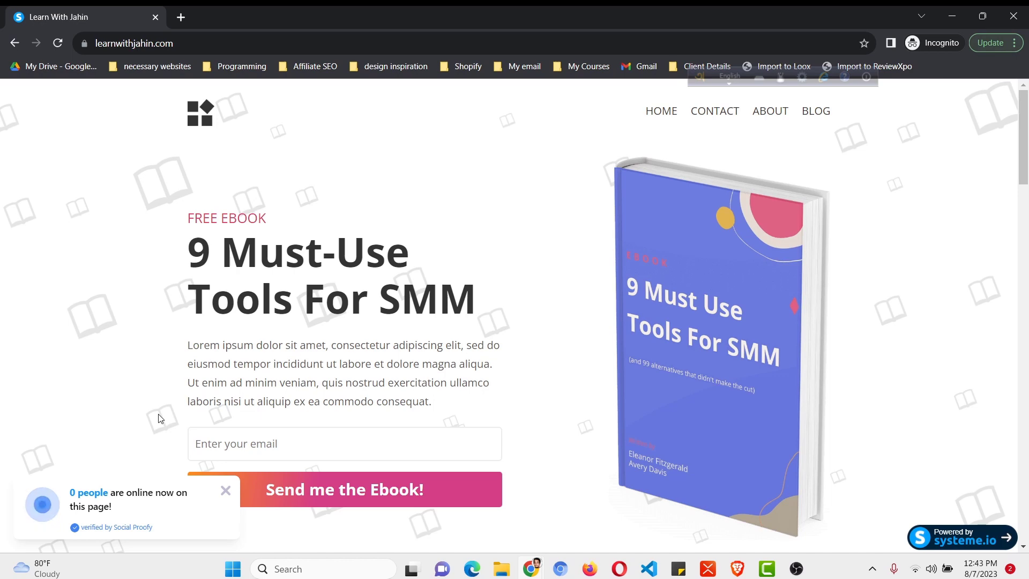
- Scroll the learnwithjahin.com landing page showing its 'people online' popup
scroll(159, 419, down, 3)
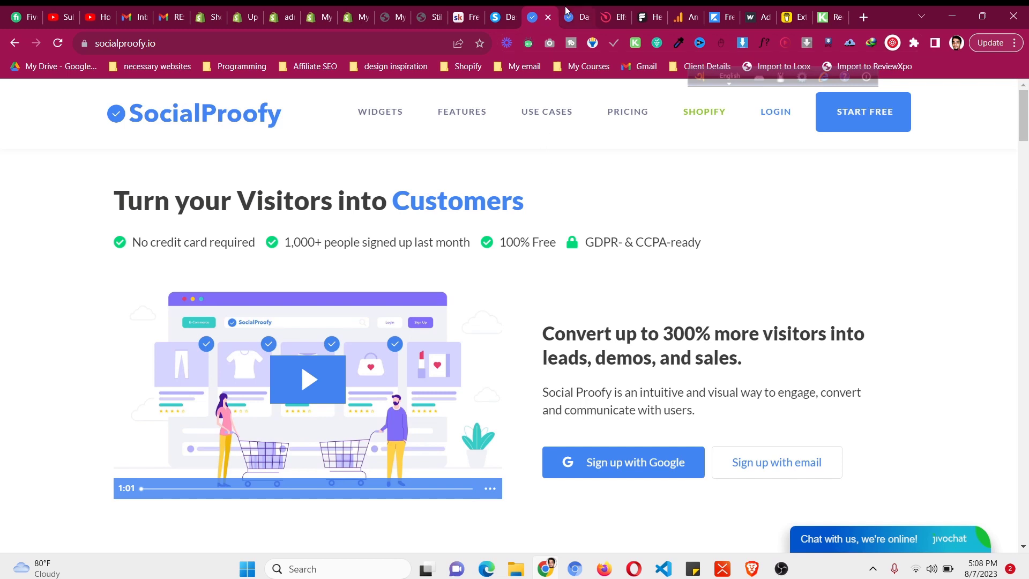
- From the SocialProofy dashboard, start a new website named Learn With Jahin
drag(576, 17, 536, 17)
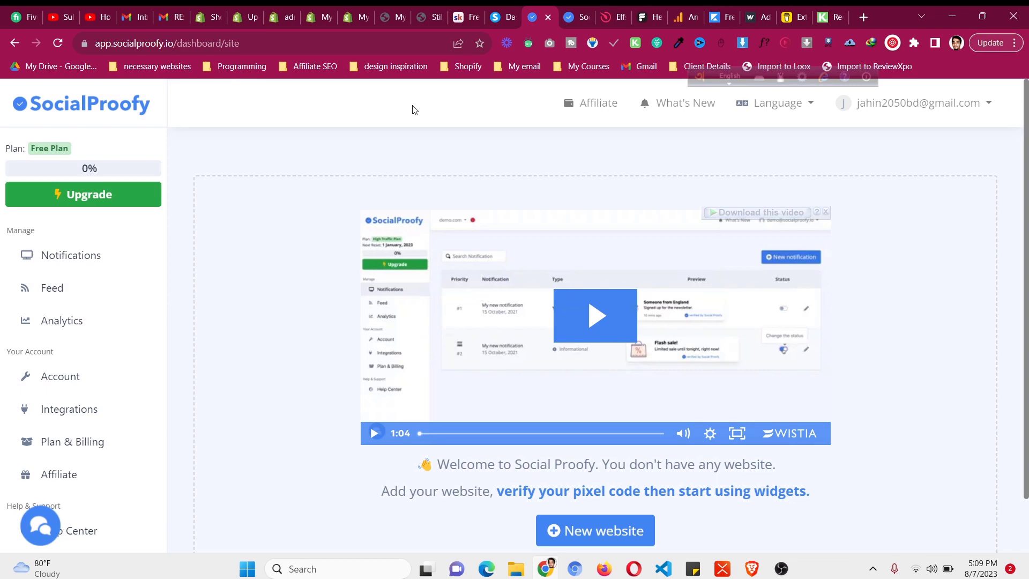
scroll(453, 308, down, 1)
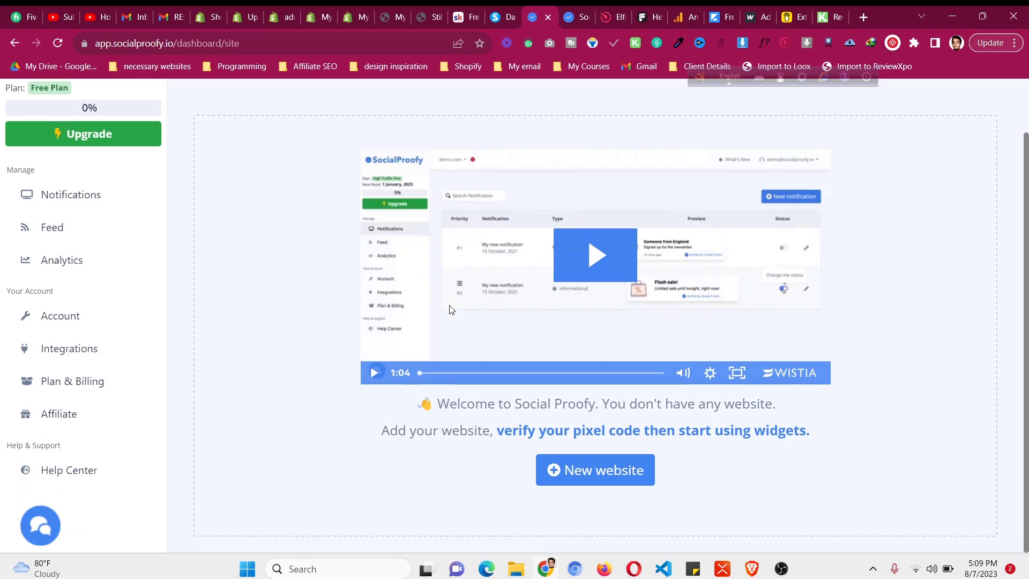
click(580, 486)
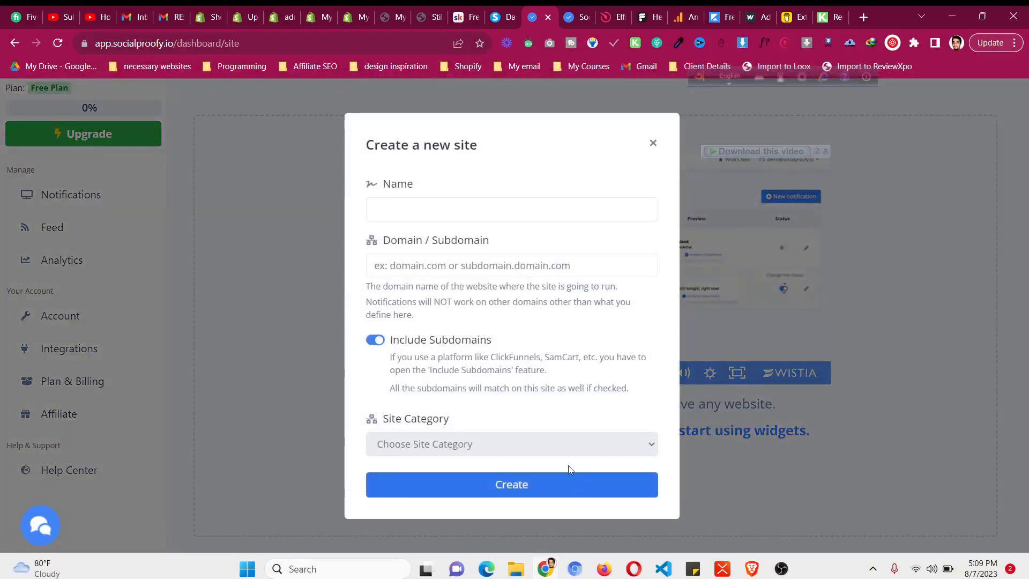
click(463, 207)
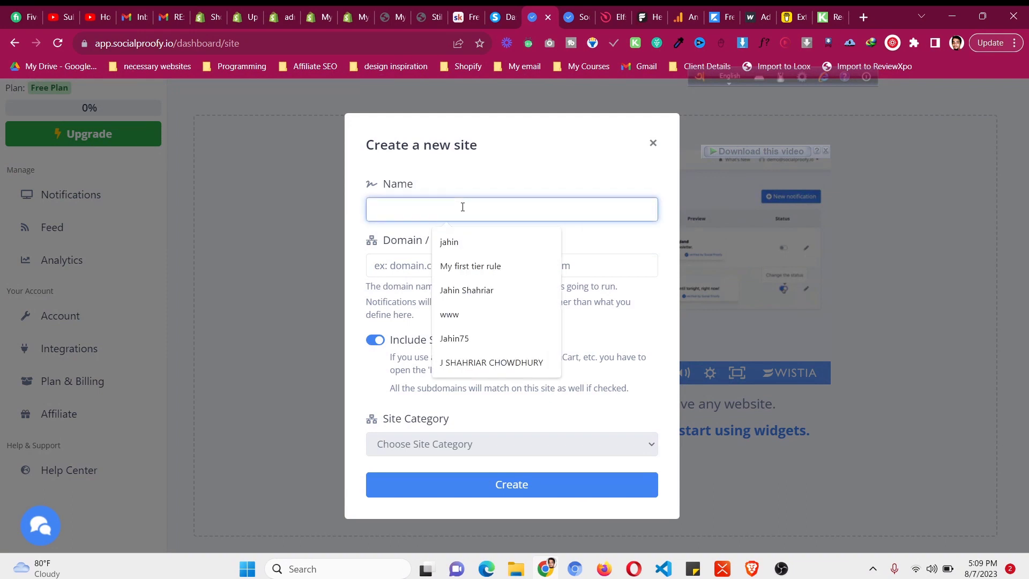
text(Learn With Jahin)
click(471, 242)
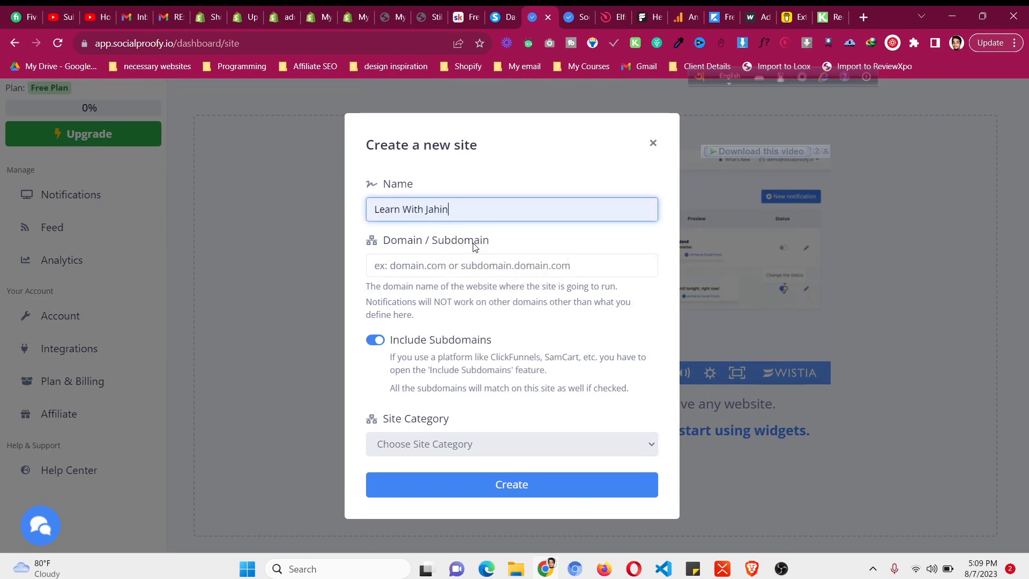
click(443, 266)
text(www)
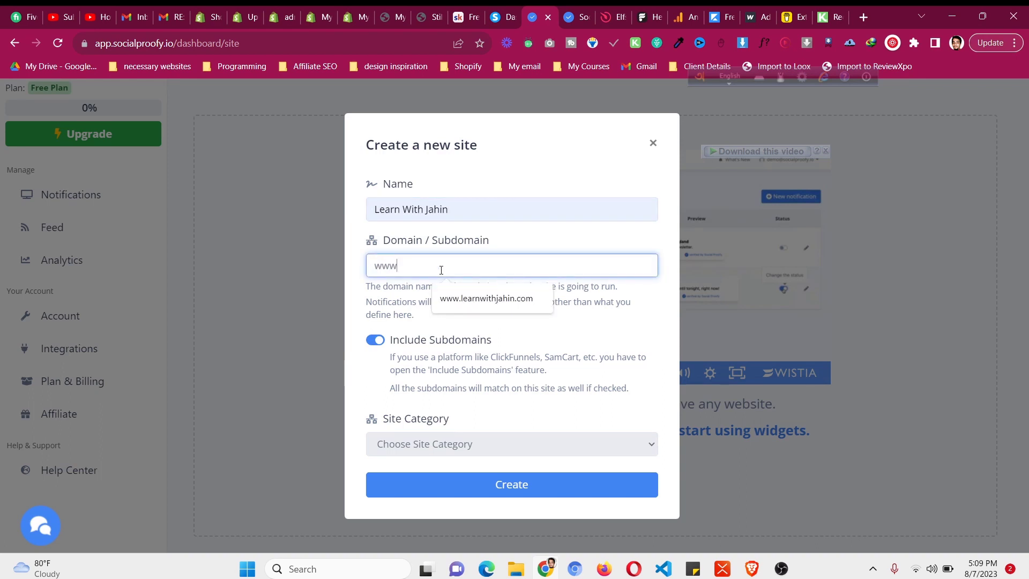
text(.learnwithjahin.com)
click(461, 293)
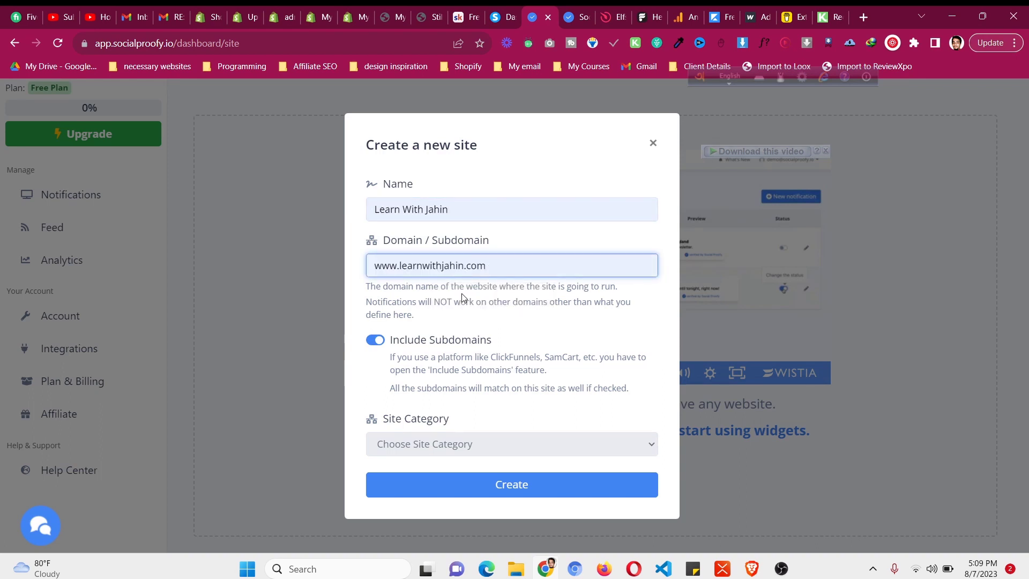
click(524, 449)
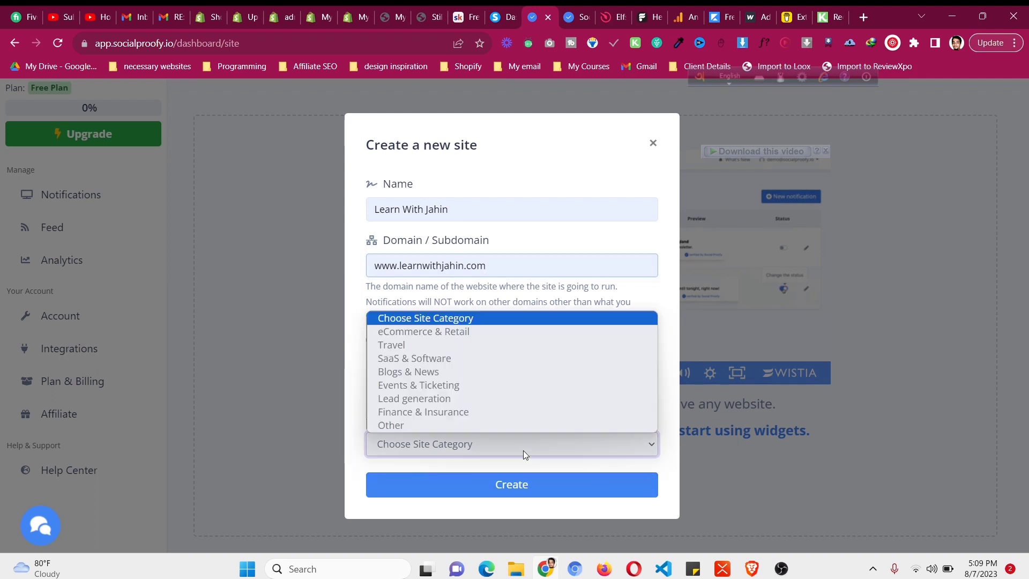
click(495, 398)
click(497, 483)
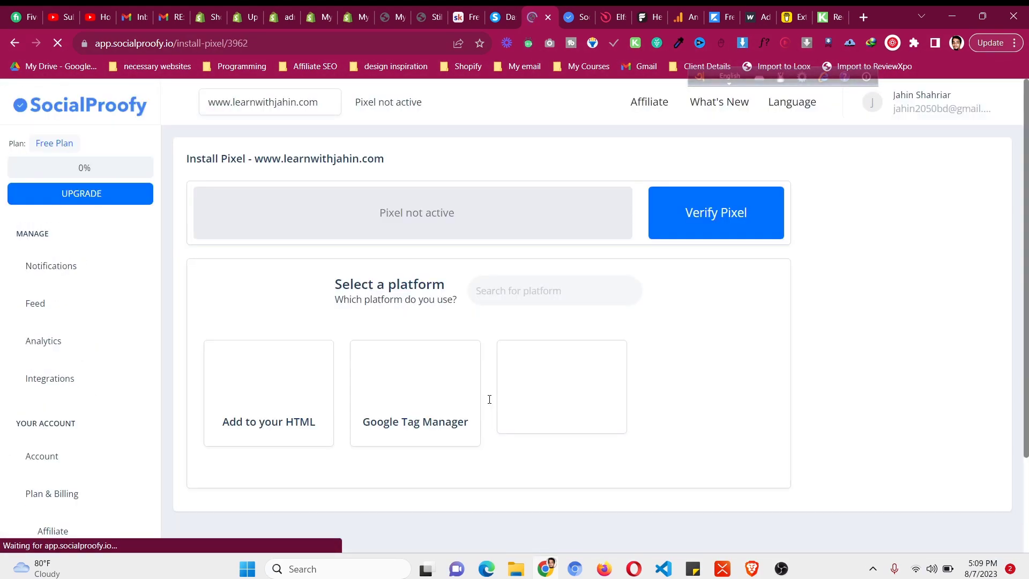
scroll(489, 399, down, 1)
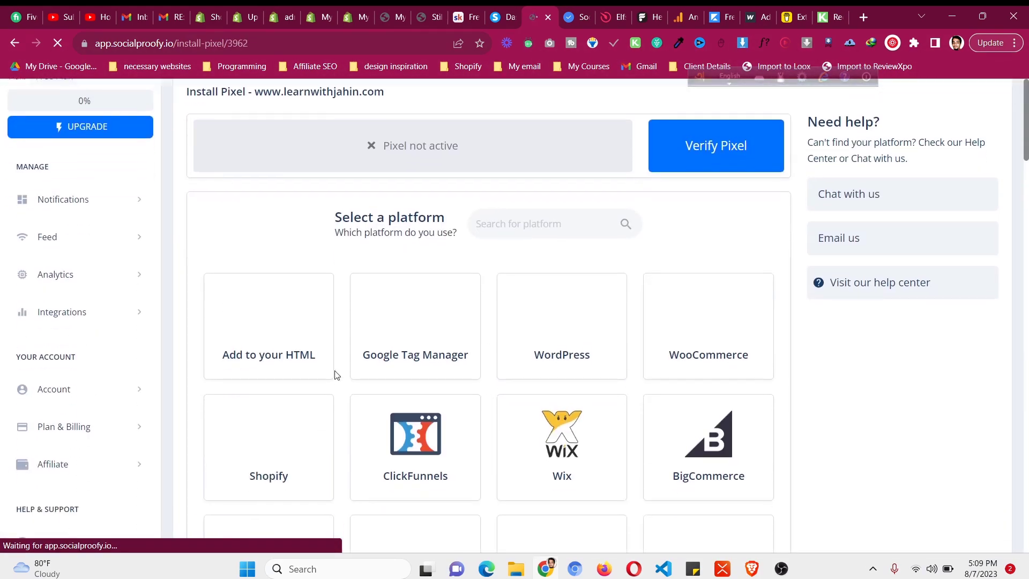
click(302, 331)
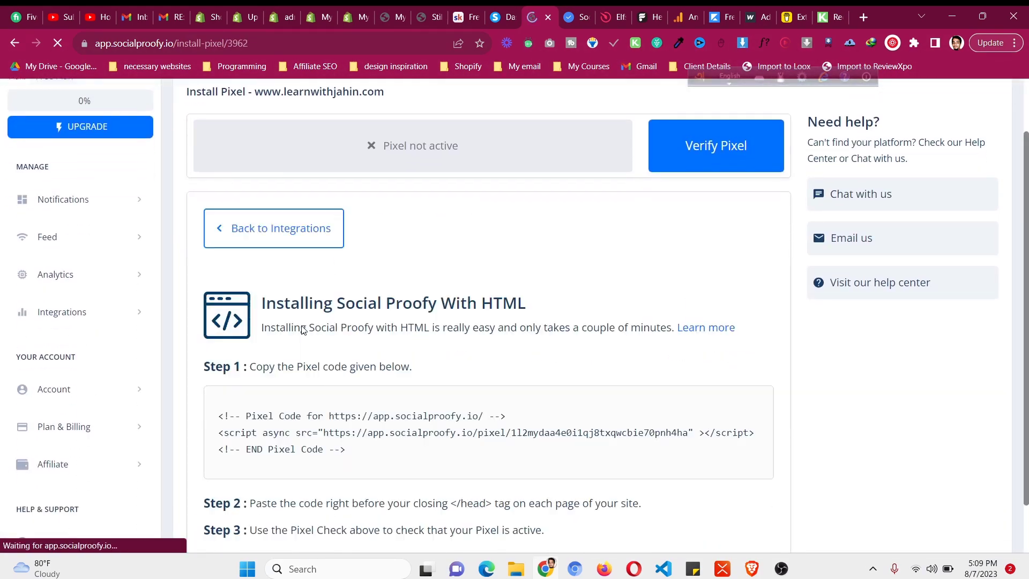
scroll(300, 335, down, 1)
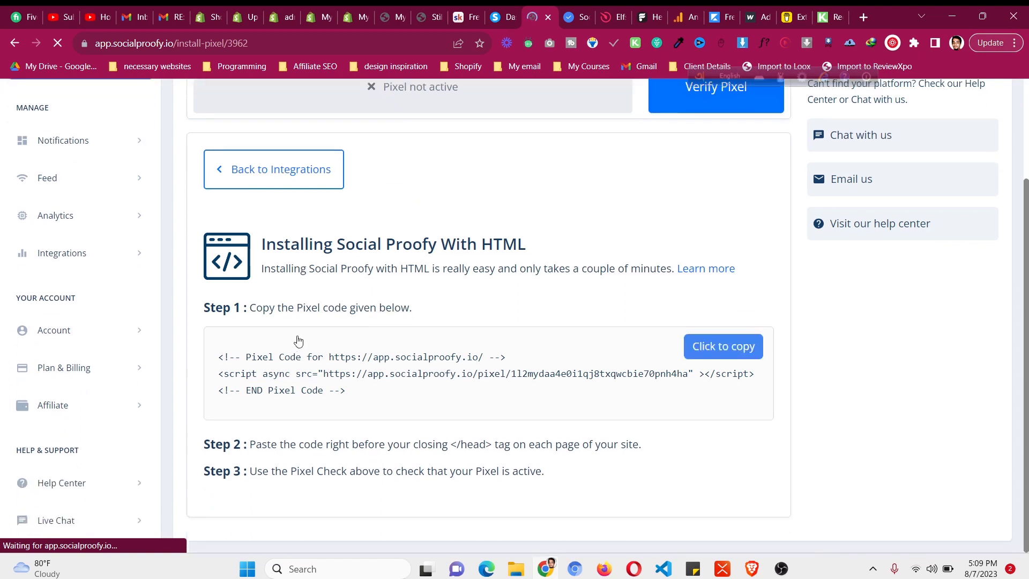
click(703, 346)
click(512, 10)
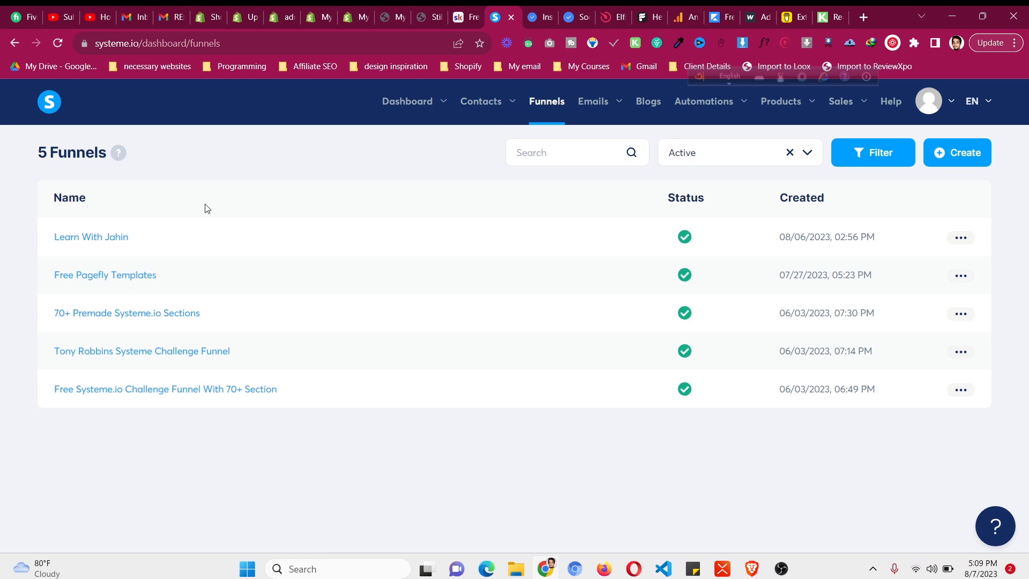
- In the Learn With Jahin funnel, change the Thank You page URL path to thank-you-page and save
click(114, 241)
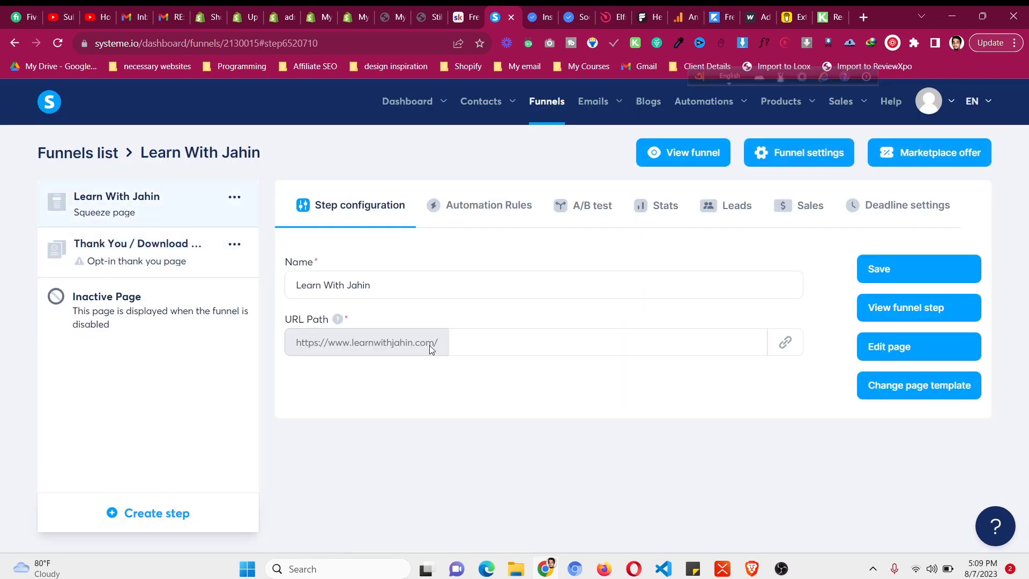
drag(436, 343, 336, 343)
click(486, 344)
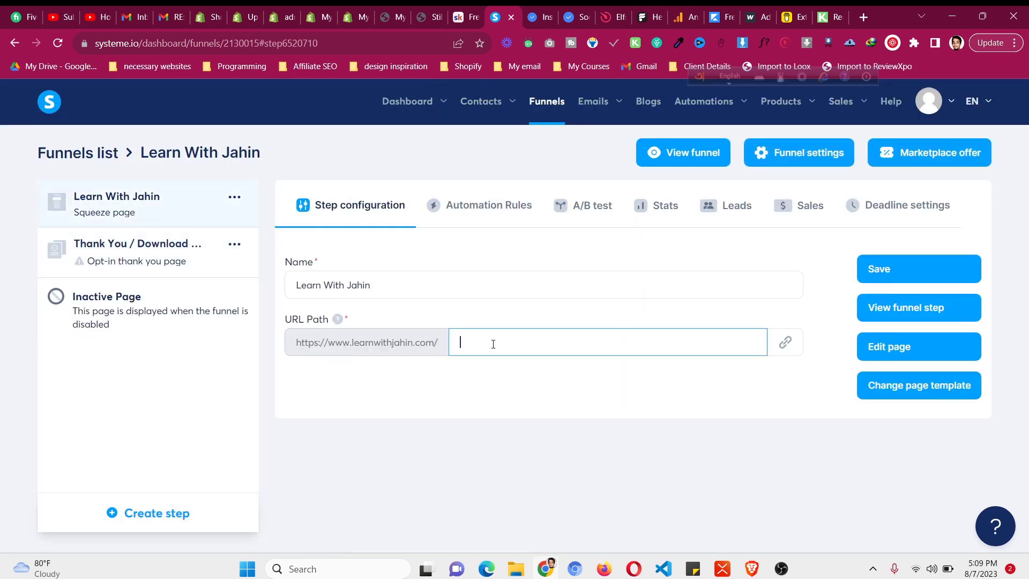
click(157, 256)
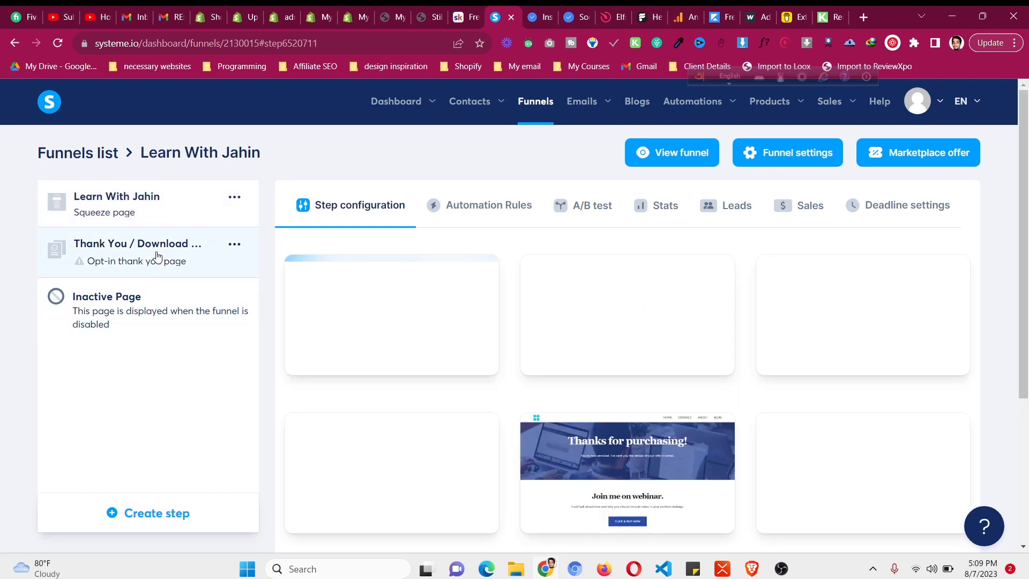
click(829, 317)
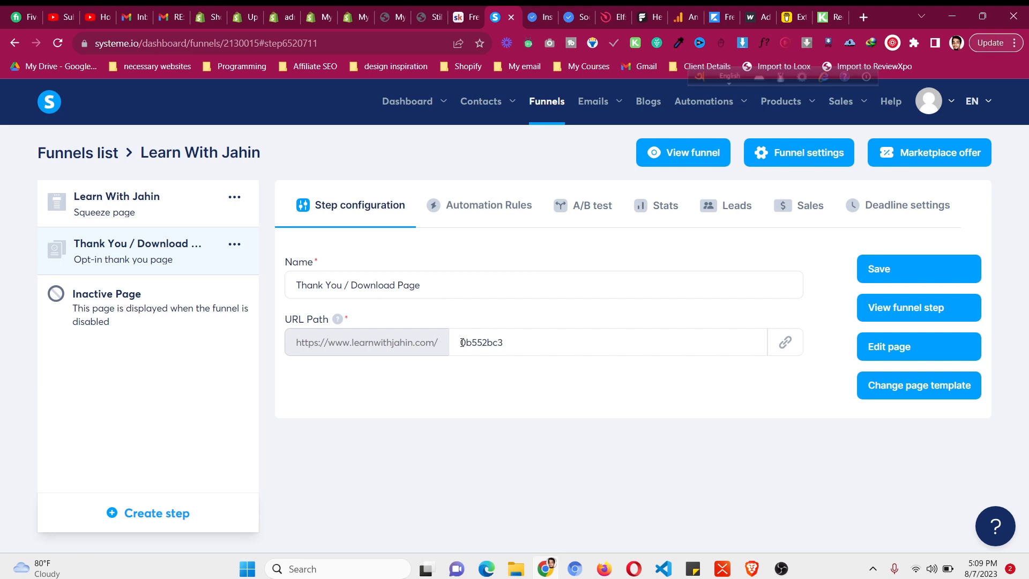
drag(462, 343, 537, 343)
text(thank)
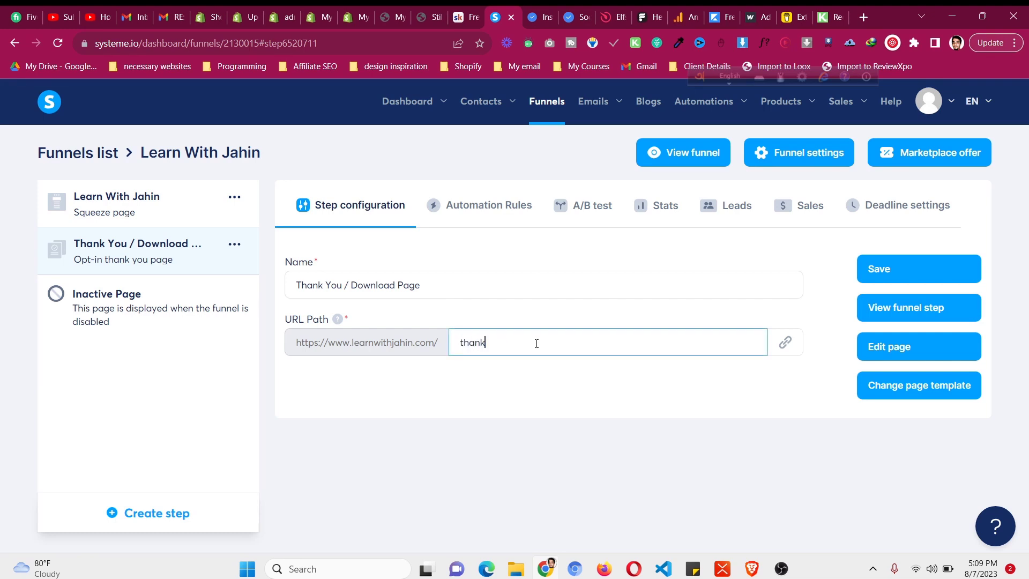
text(-you-page)
click(907, 283)
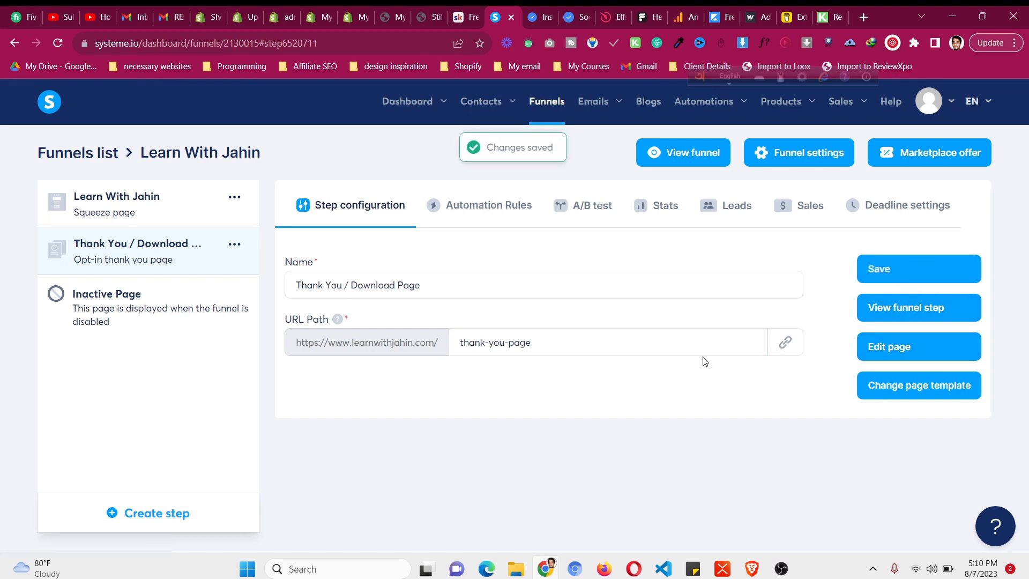
- Go back to the squeeze page step and review its learnwithjahin.com URL
click(163, 213)
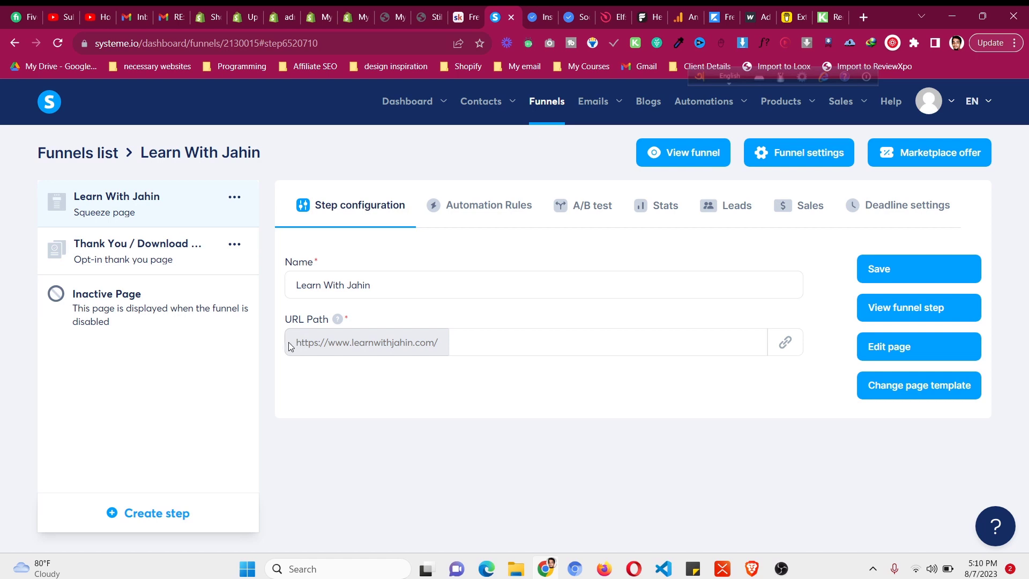
drag(359, 349, 445, 349)
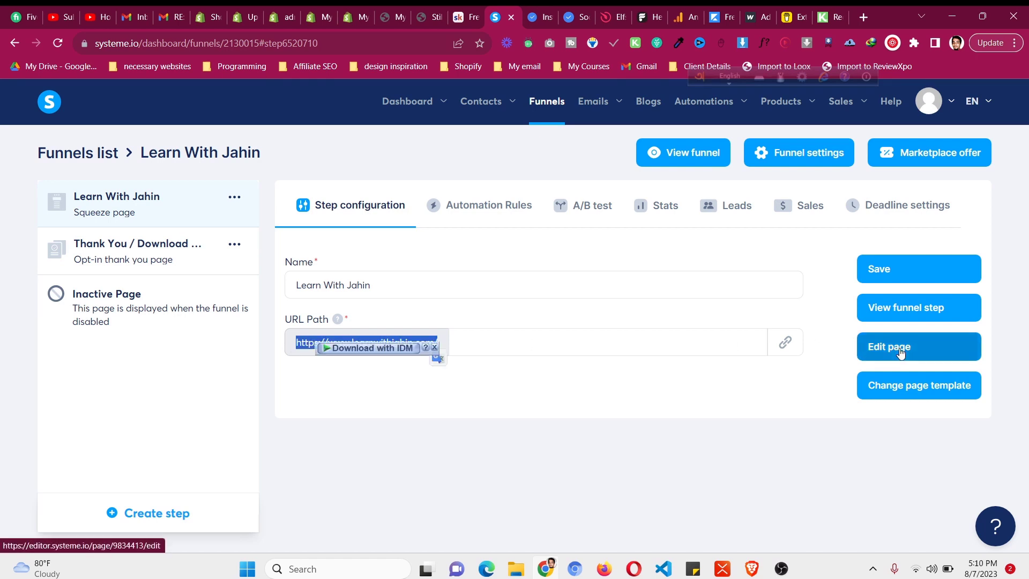
click(703, 387)
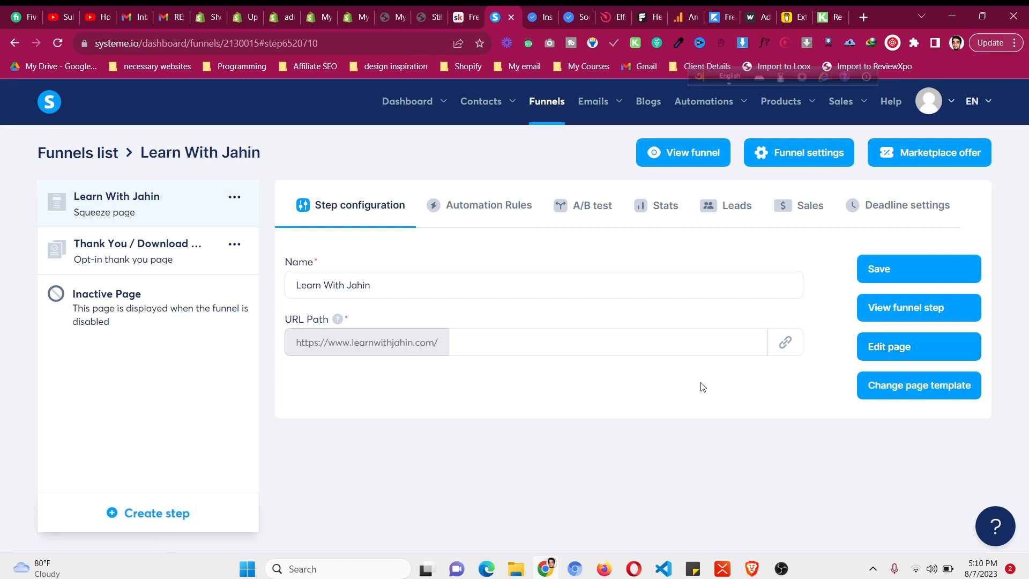
- Open the squeeze page in the page editor and bring up its page-wide settings
click(897, 348)
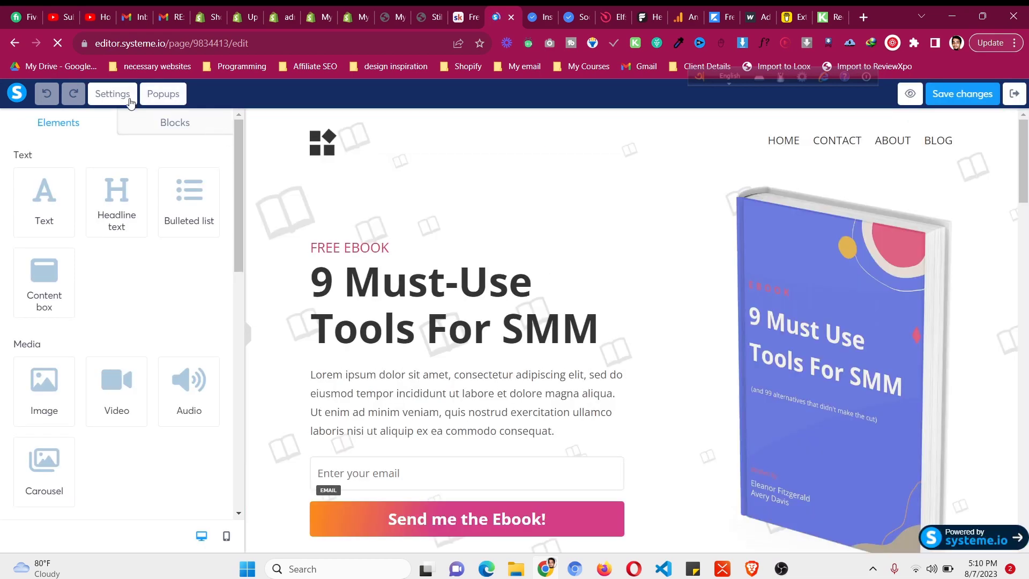
click(123, 94)
scroll(117, 247, down, 6)
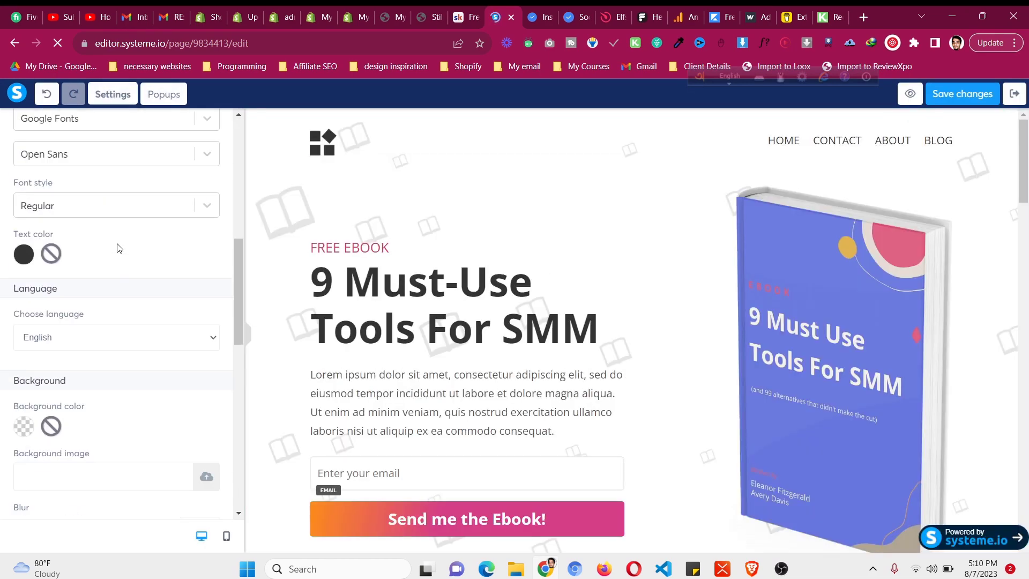
scroll(119, 248, down, 5)
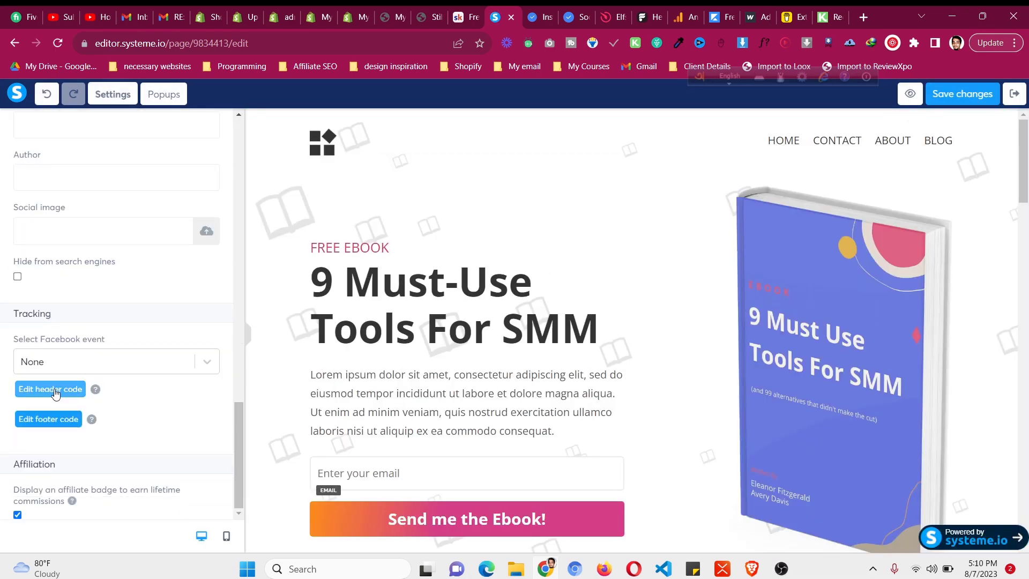
- Paste the SocialProofy pixel code into the header code and save the page changes
click(56, 393)
key(ctrl+v)
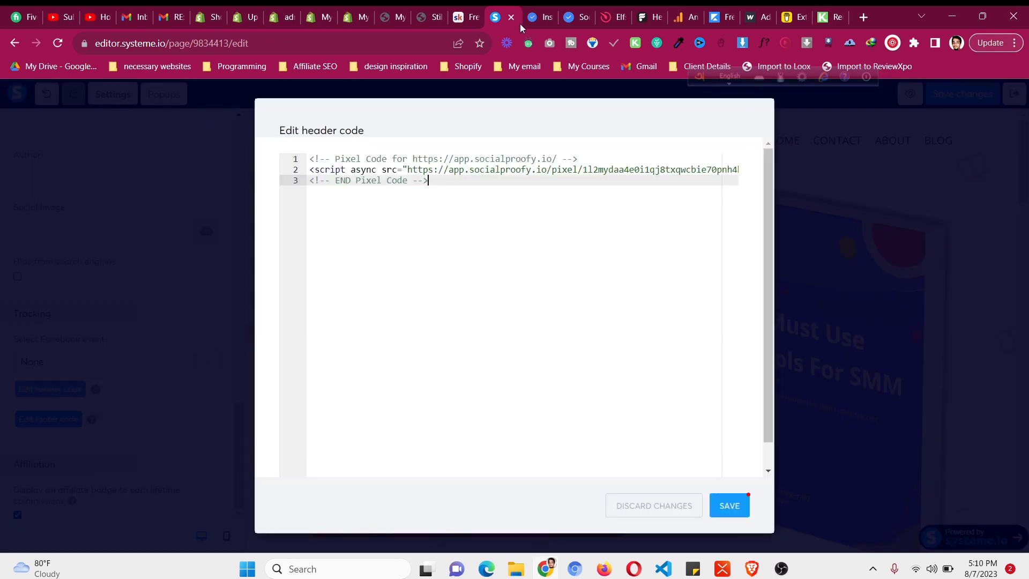
click(537, 17)
key(ctrl+shift+Tab)
click(729, 505)
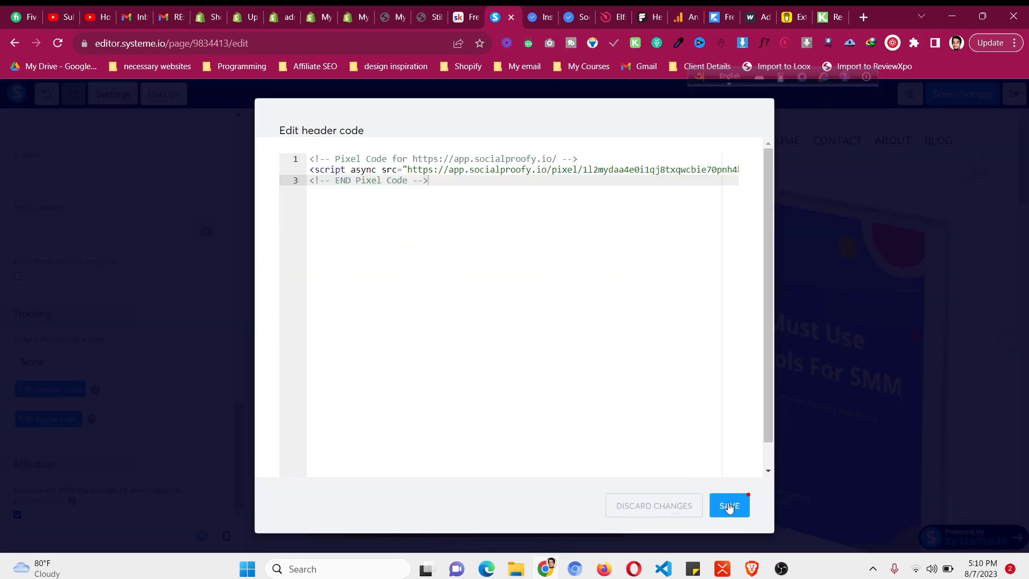
click(974, 97)
click(973, 97)
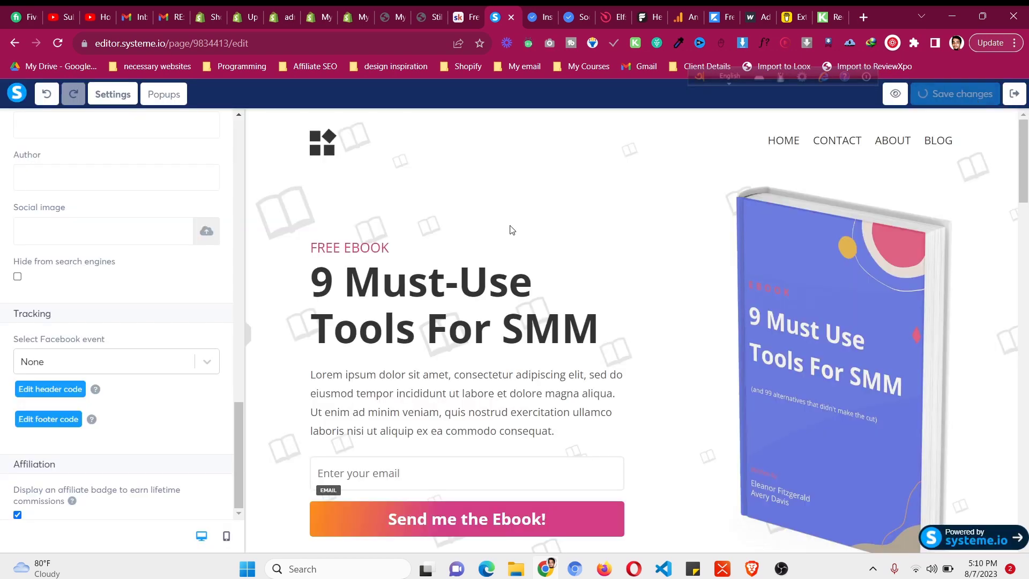
click(542, 13)
scroll(544, 204, up, 3)
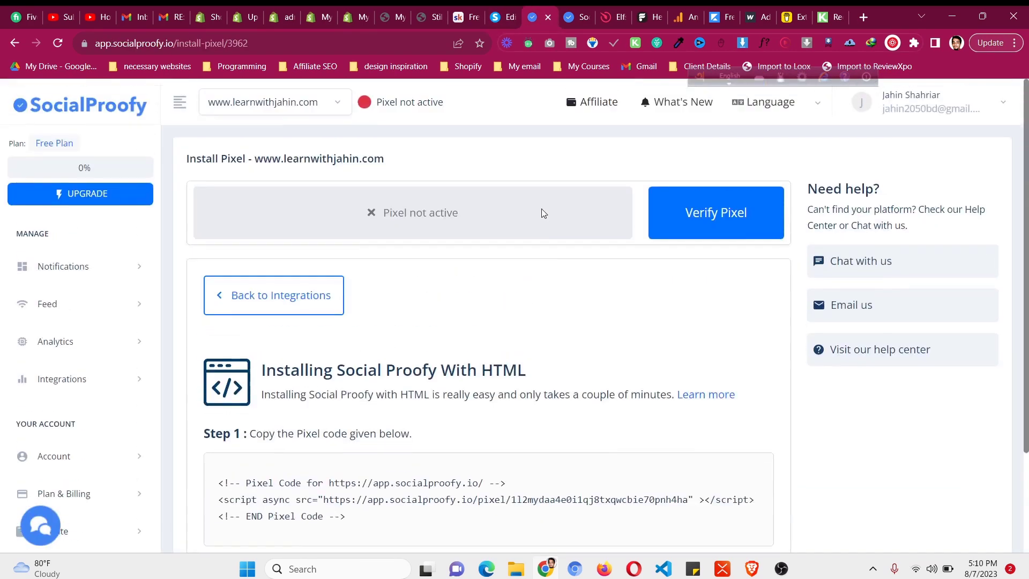
click(730, 213)
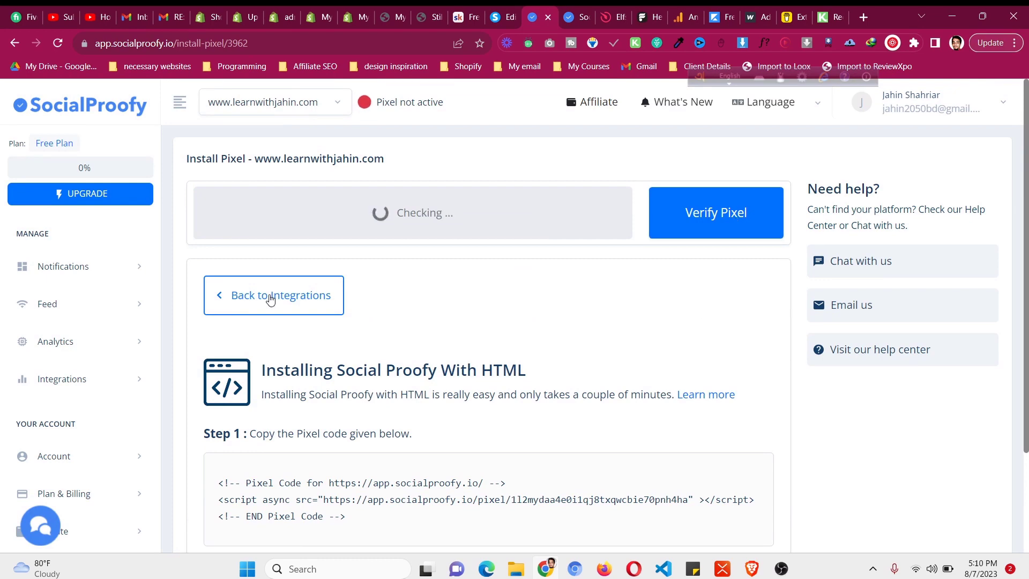
click(509, 16)
click(537, 13)
click(508, 16)
click(528, 14)
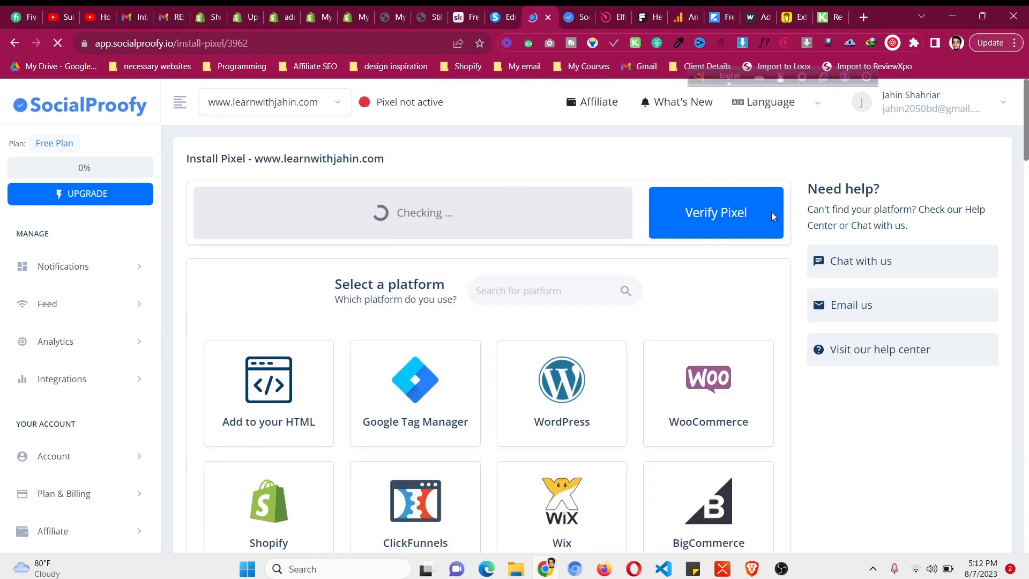
click(771, 211)
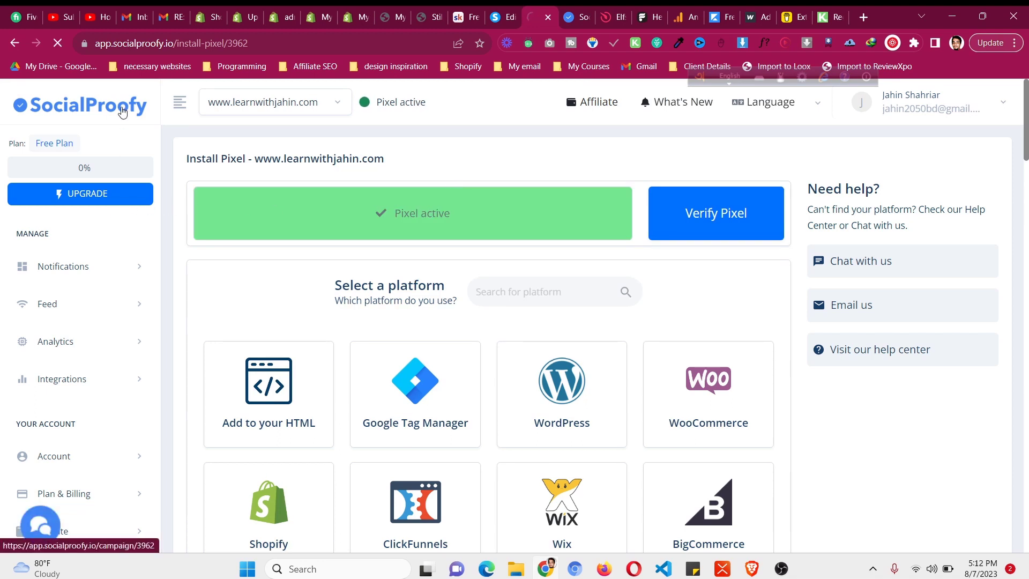
click(64, 104)
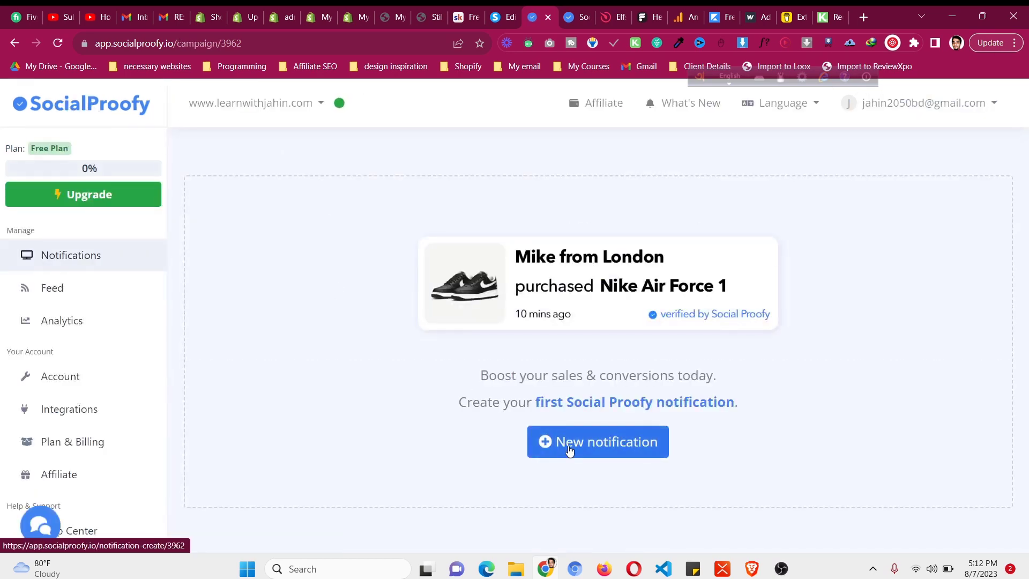
- Start a new notification and scroll the widget gallery to the Live Visitors card
click(569, 448)
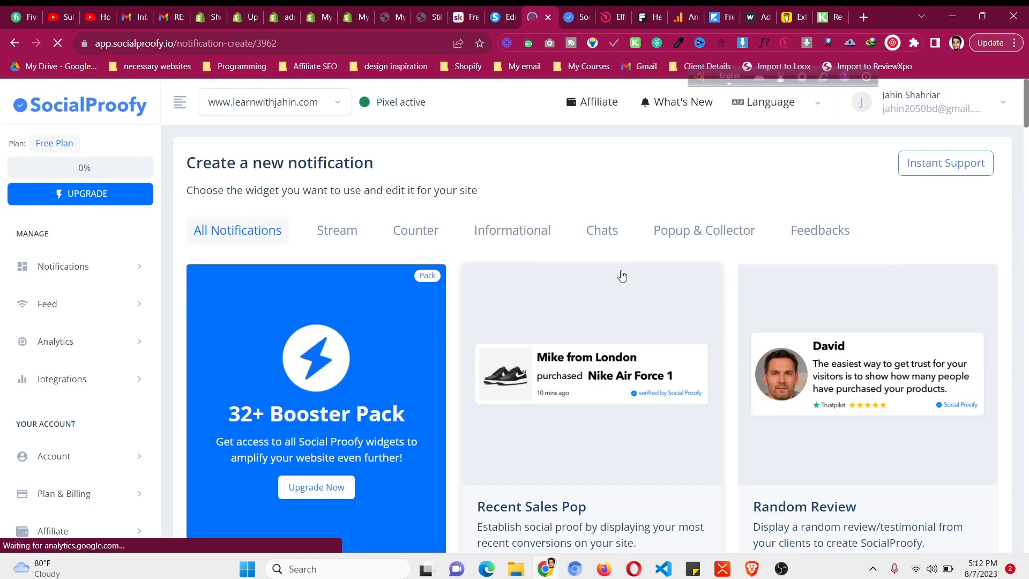
scroll(621, 276, down, 9)
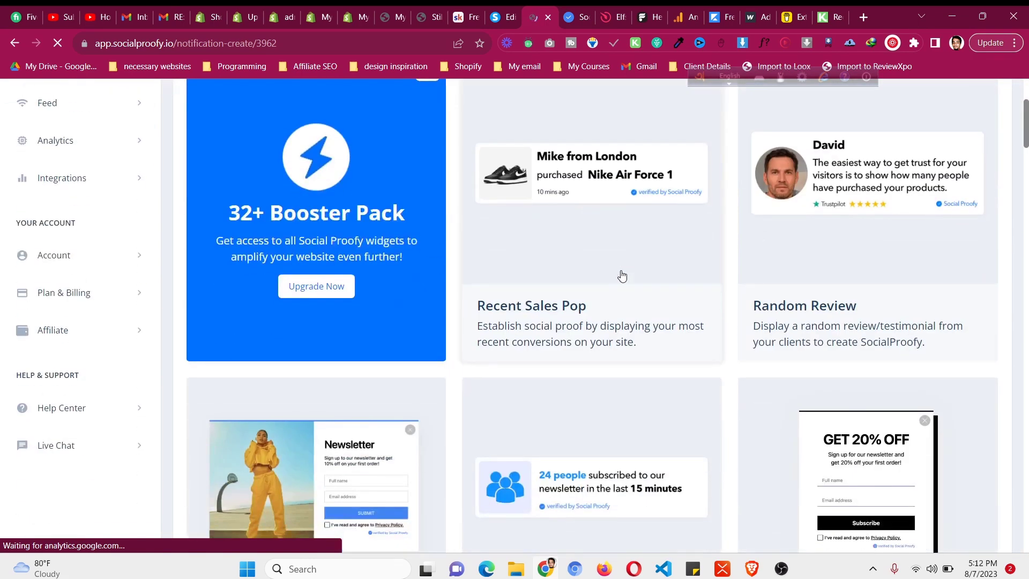
scroll(620, 276, down, 3)
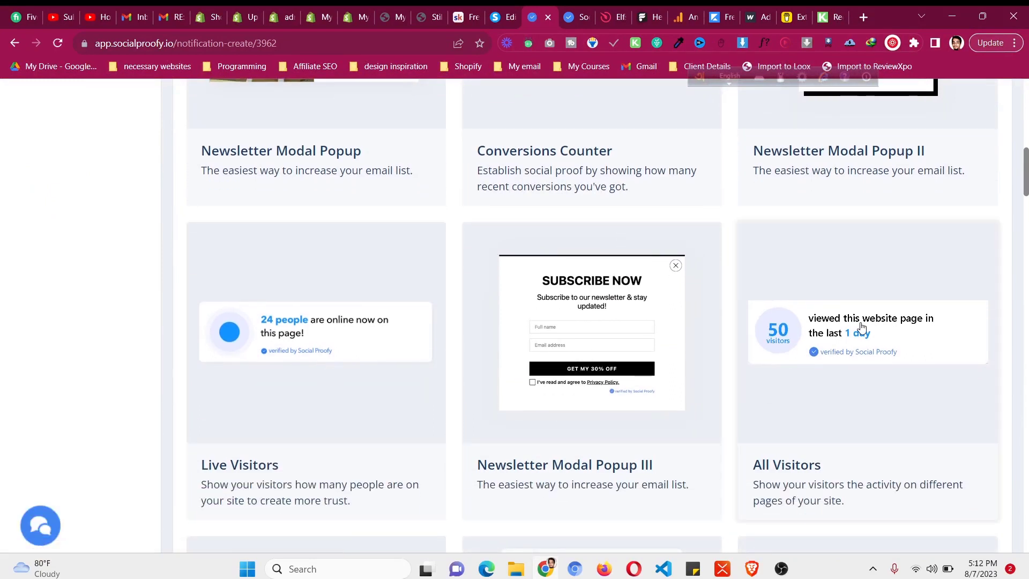
mouse_move(329, 347)
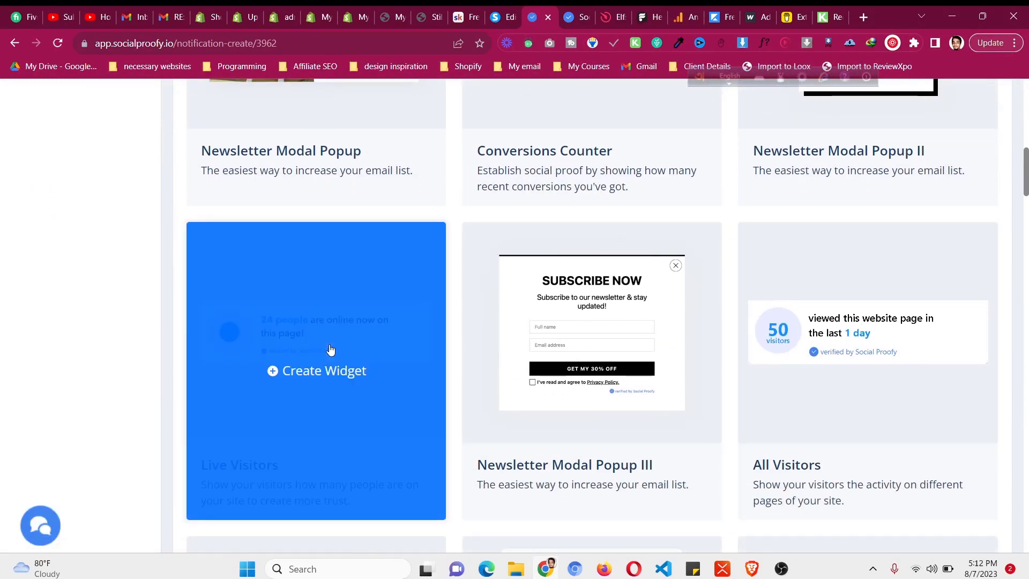
- Create a Live Visitors widget and rename it Live Visitor
click(326, 378)
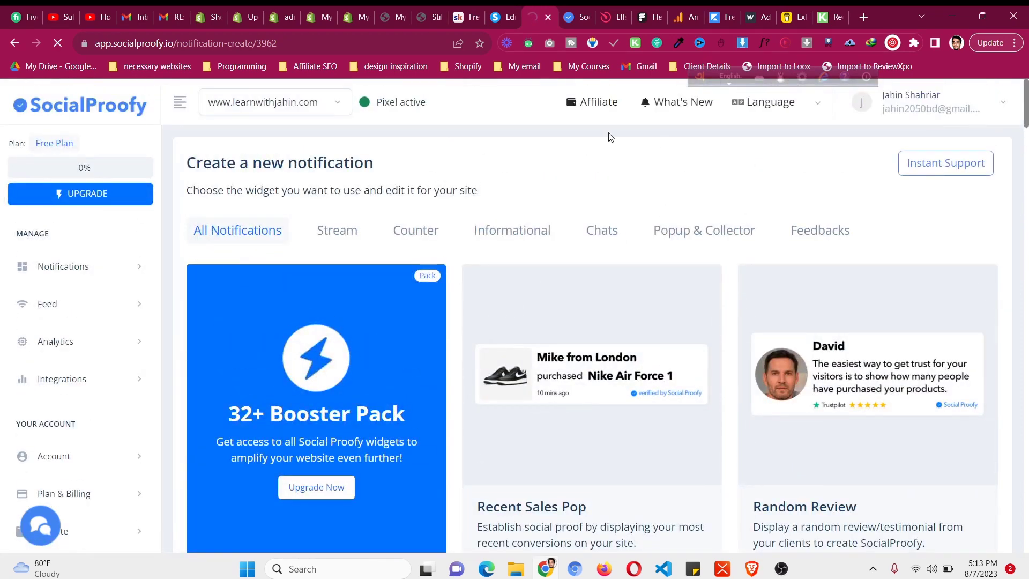
click(472, 363)
key(ctrl+a)
text(Live V)
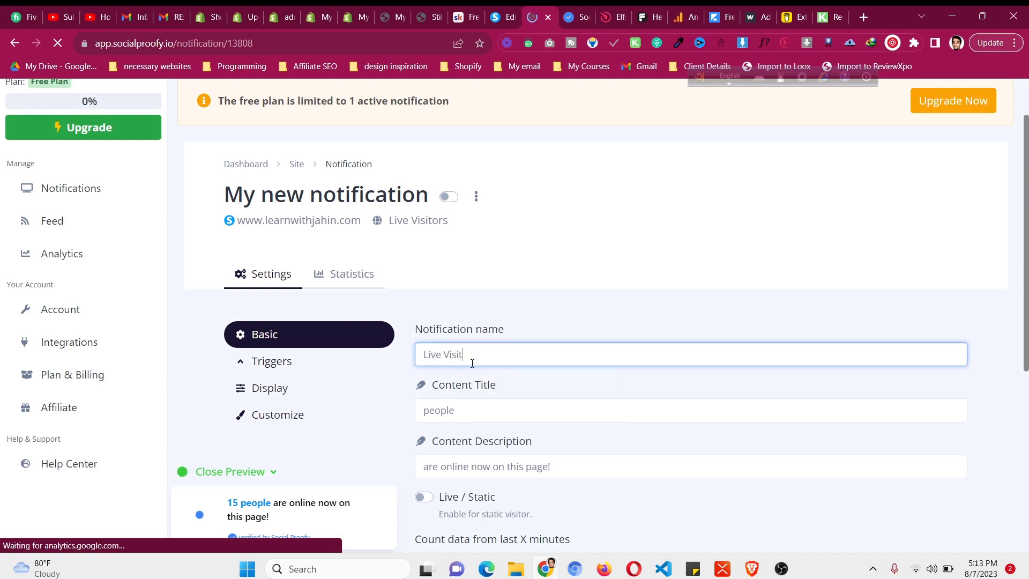
scroll(472, 363, down, 1)
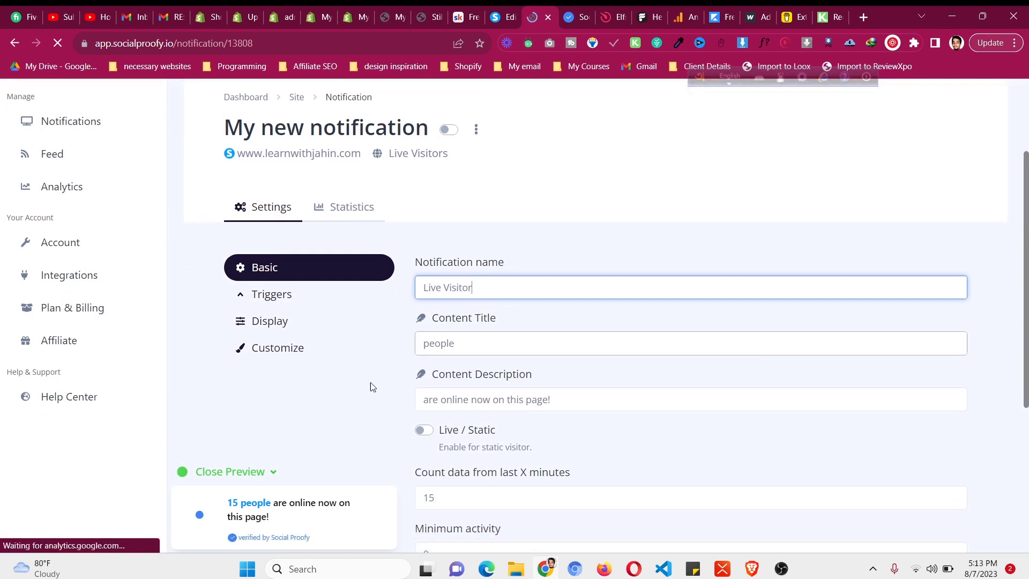
- Inspect the content title and try a static visitor count before switching back to Live
click(477, 347)
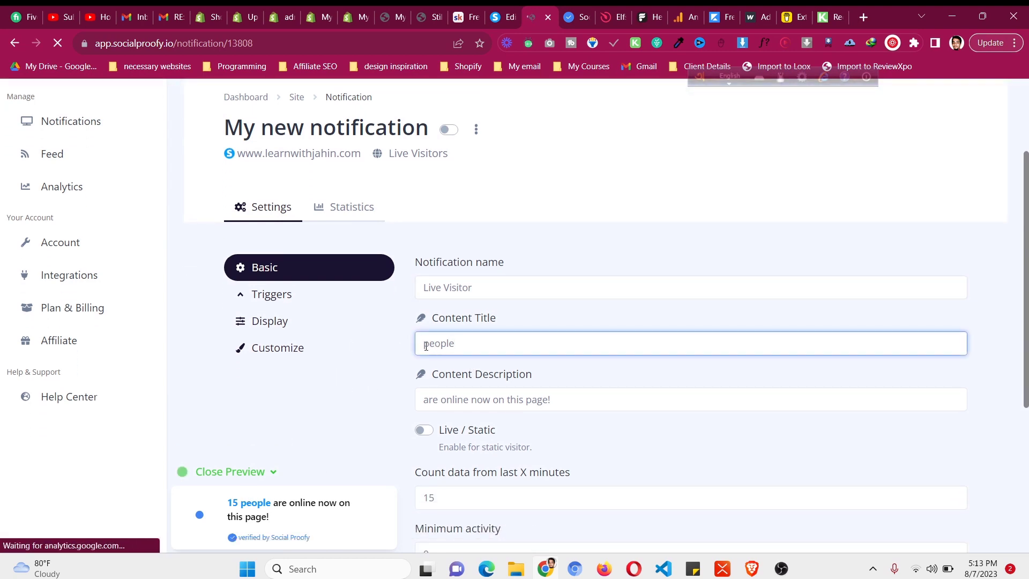
drag(423, 344, 470, 344)
scroll(514, 328, down, 1)
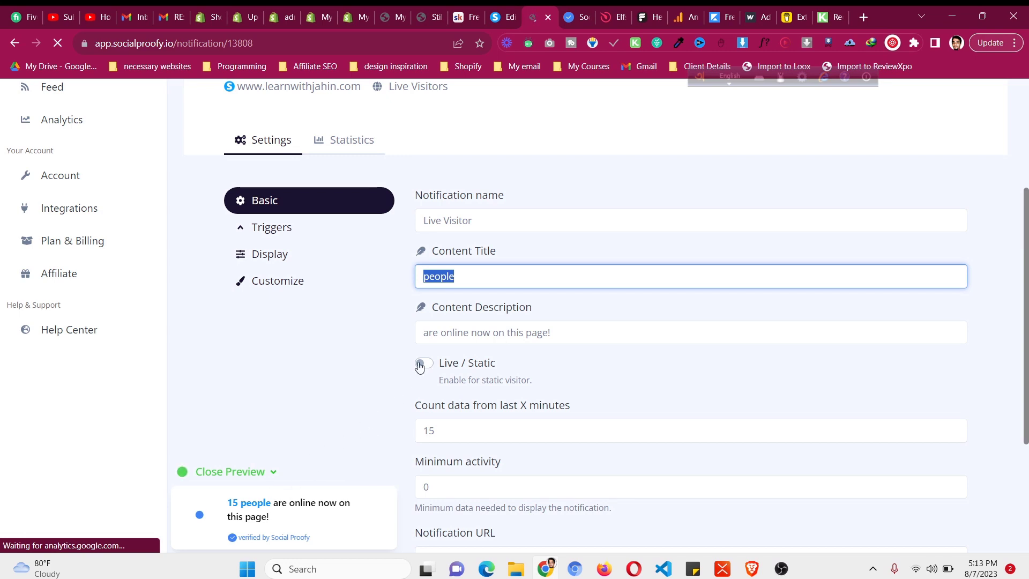
click(425, 363)
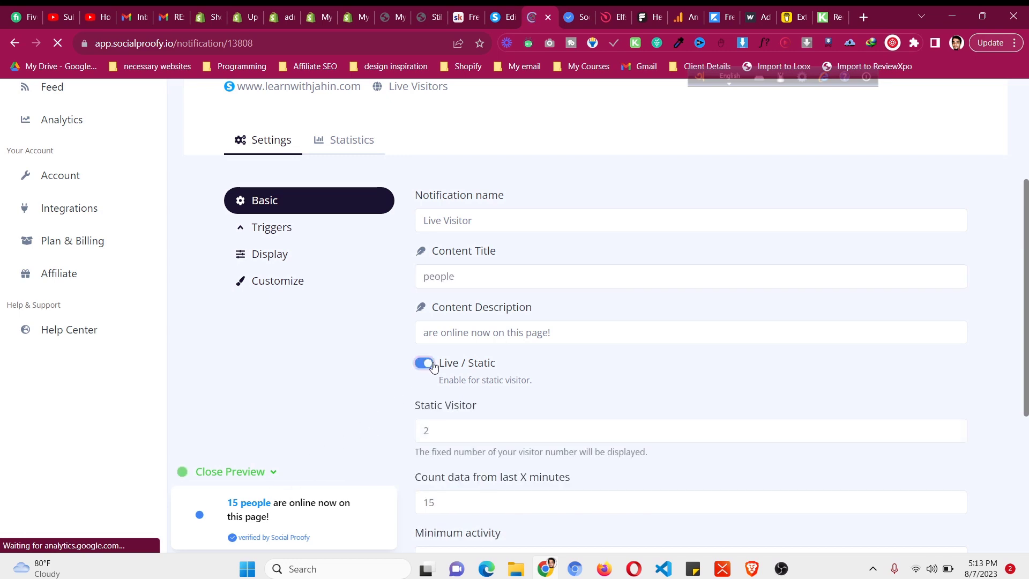
scroll(433, 375, down, 1)
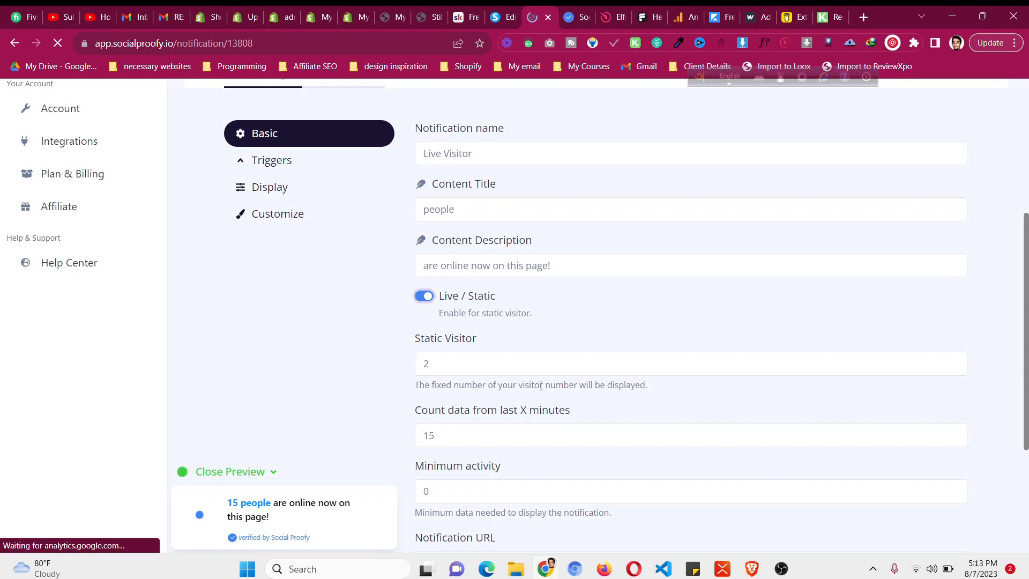
click(471, 366)
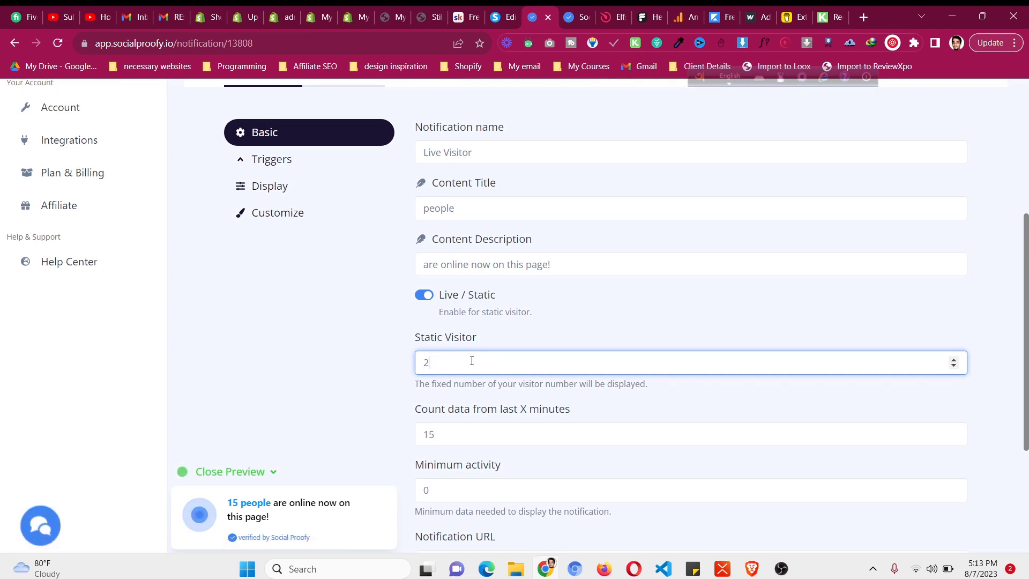
click(425, 296)
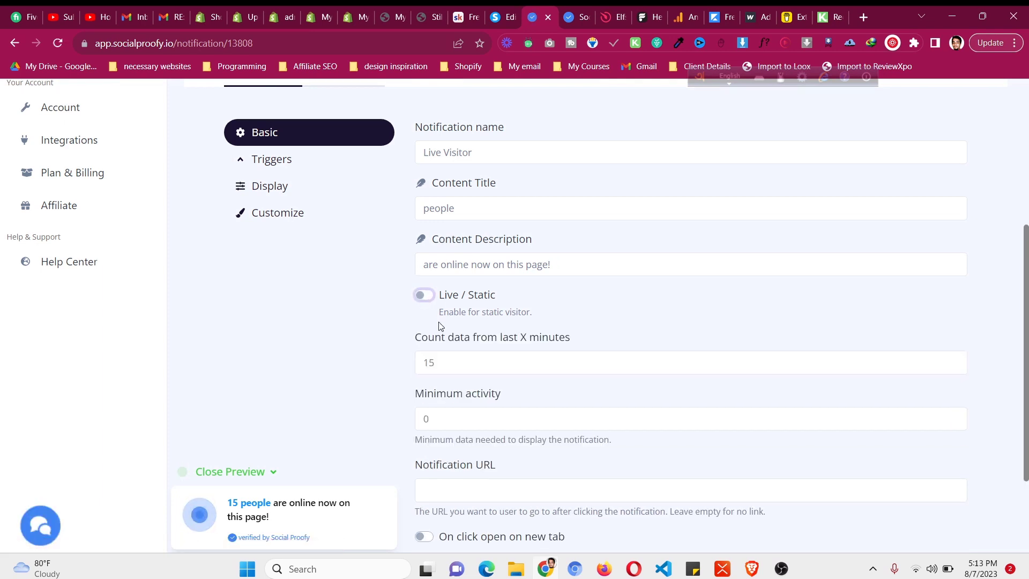
scroll(439, 326, down, 3)
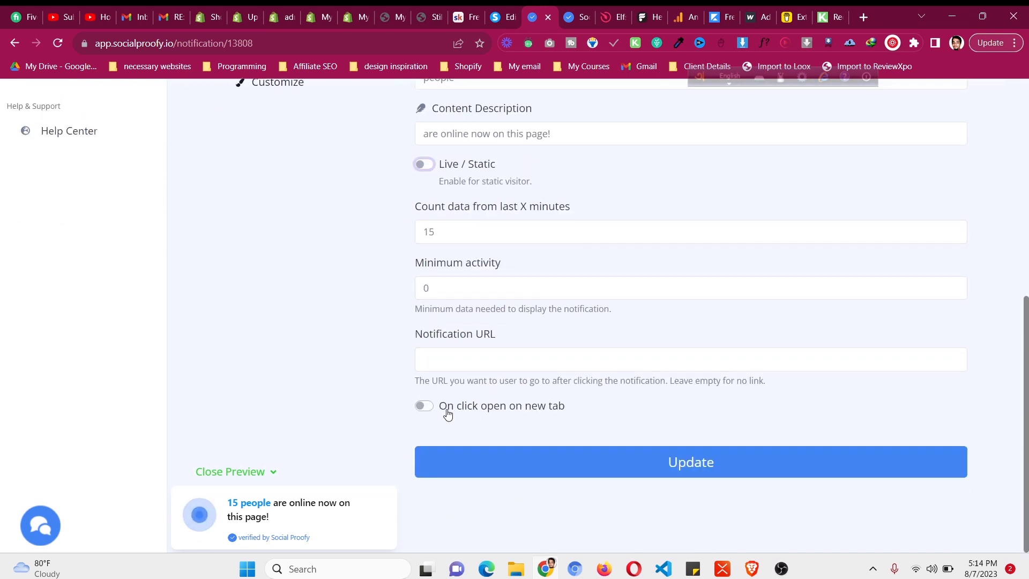
- Toggle the open-in-new-tab option on and off, then save the notification with Update
click(423, 406)
click(458, 356)
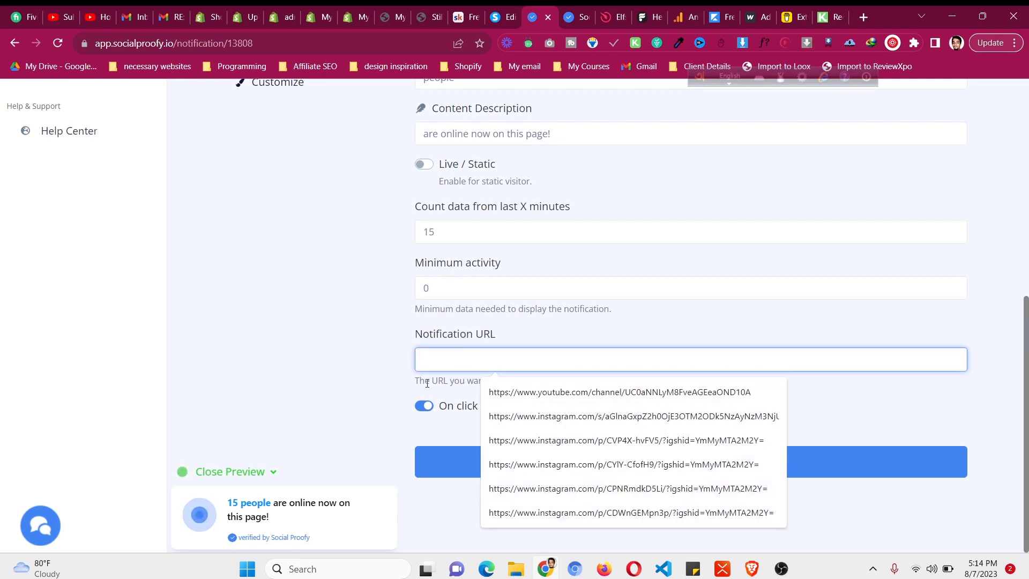
click(424, 406)
scroll(570, 395, up, 7)
scroll(571, 398, down, 7)
click(589, 472)
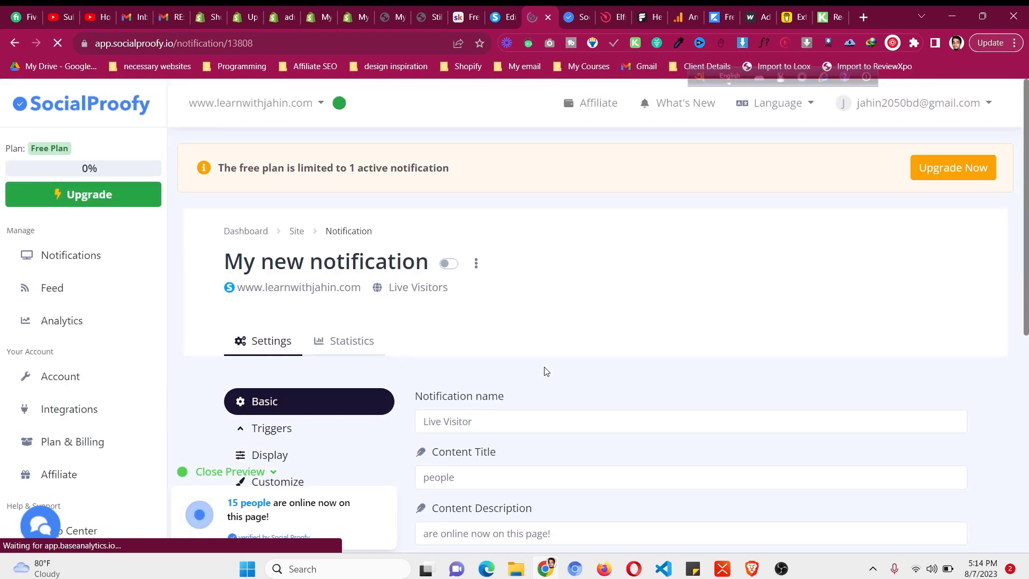
scroll(305, 351, down, 2)
- In Triggers, briefly try a specific page URL, then re-enable 'Trigger on all pages'
click(294, 348)
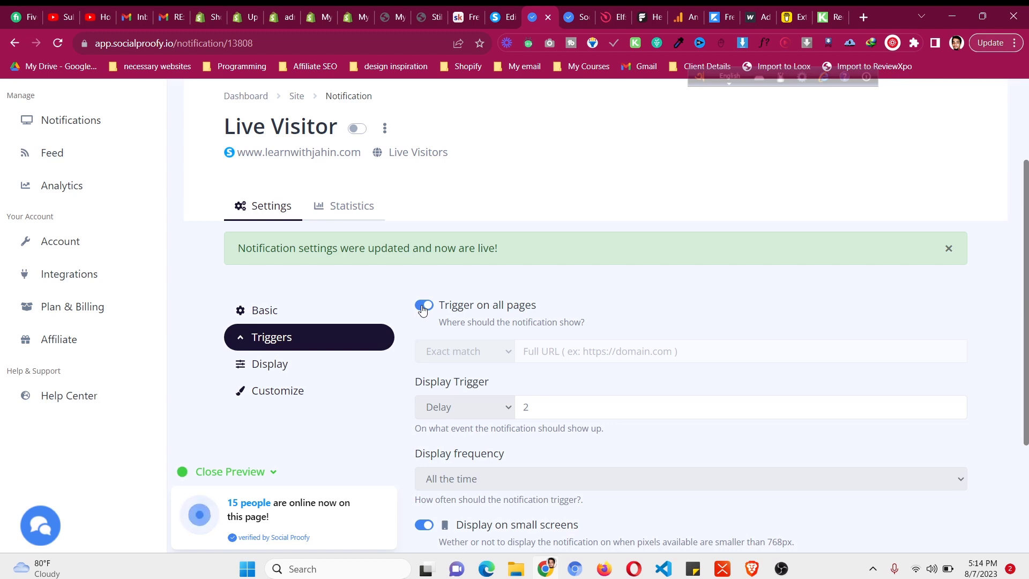
click(423, 305)
click(571, 359)
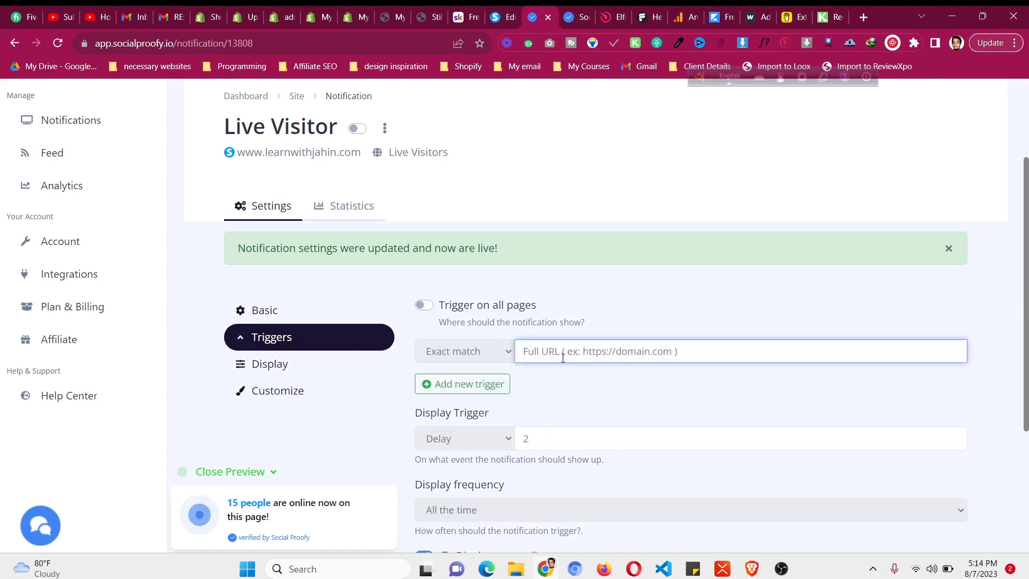
key(ctrl+v)
key(ctrl+z)
text(le)
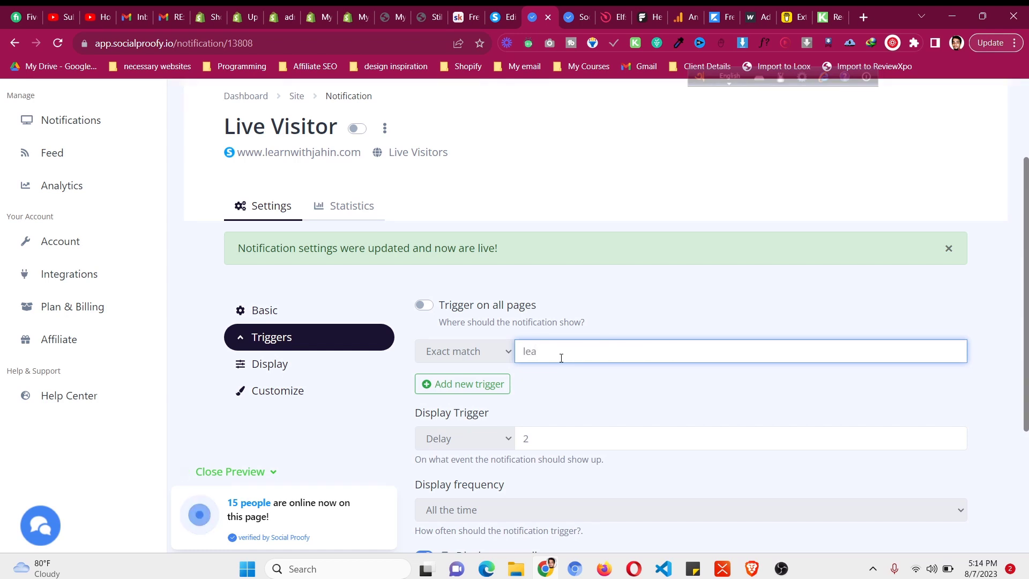
key(ctrl+a)
key(BackSpace)
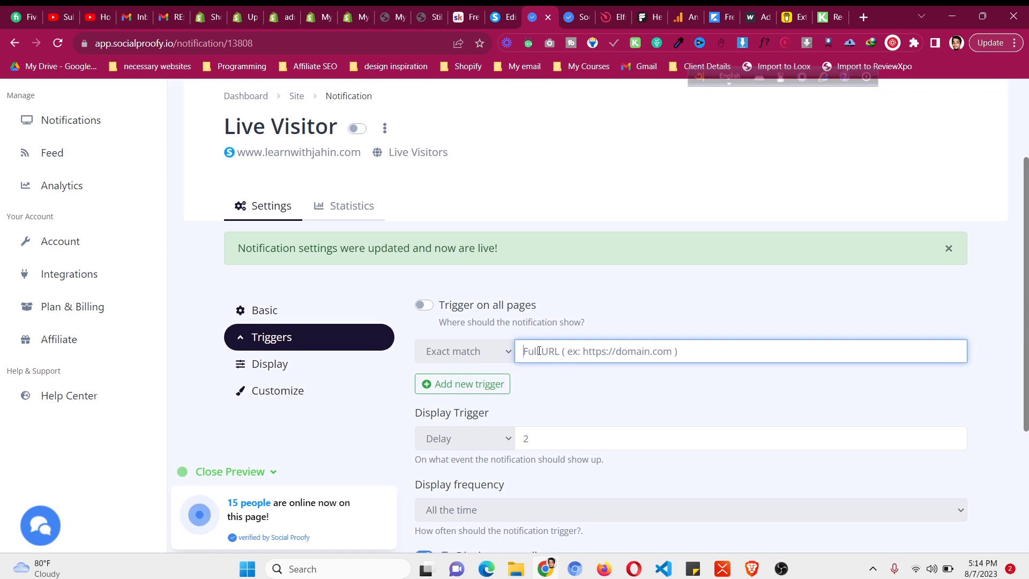
click(424, 306)
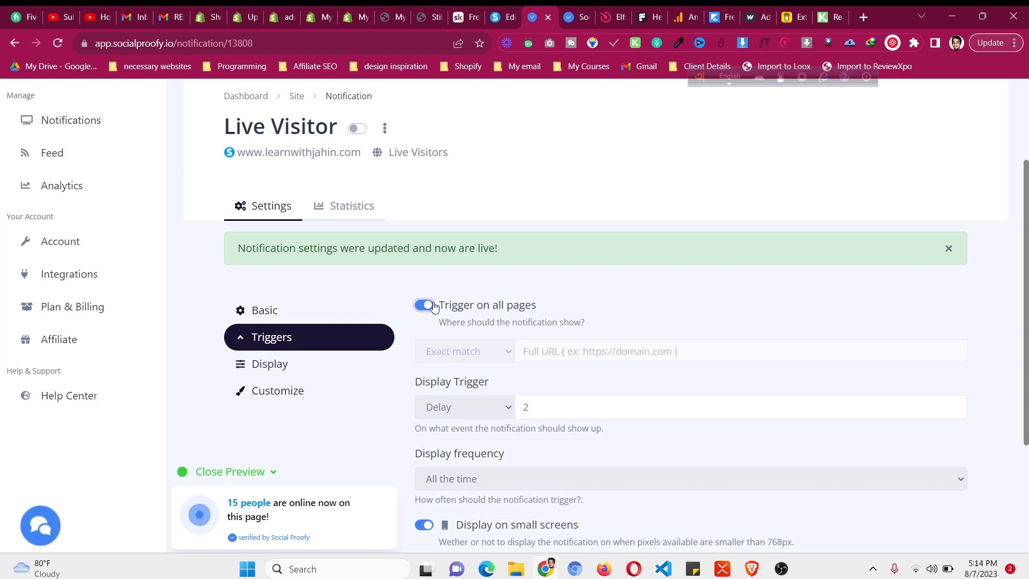
- Set the Delay display trigger to 1 second
scroll(435, 305, down, 1)
click(543, 339)
key(BackSpace)
text(1)
click(461, 345)
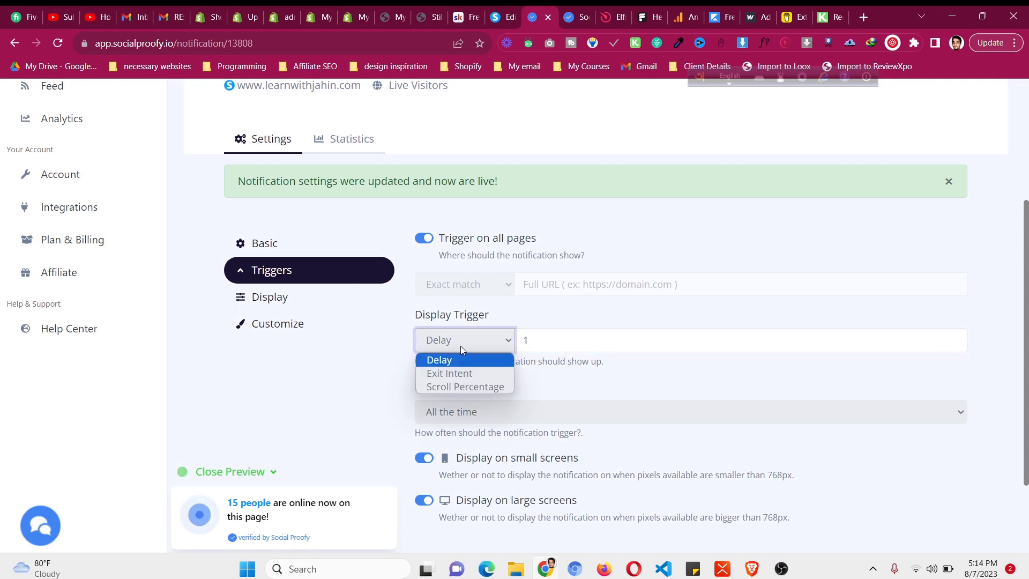
click(546, 340)
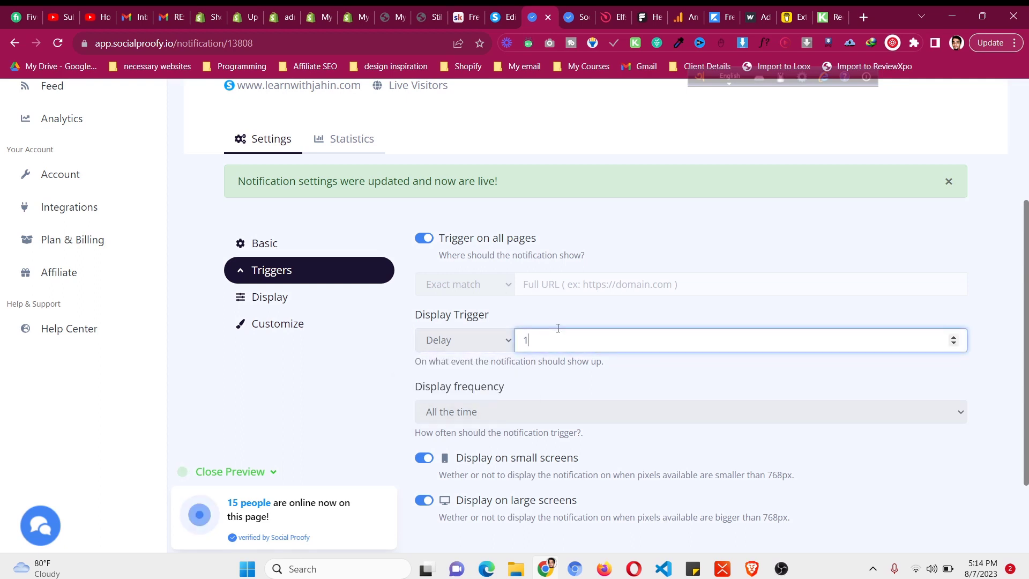
click(560, 327)
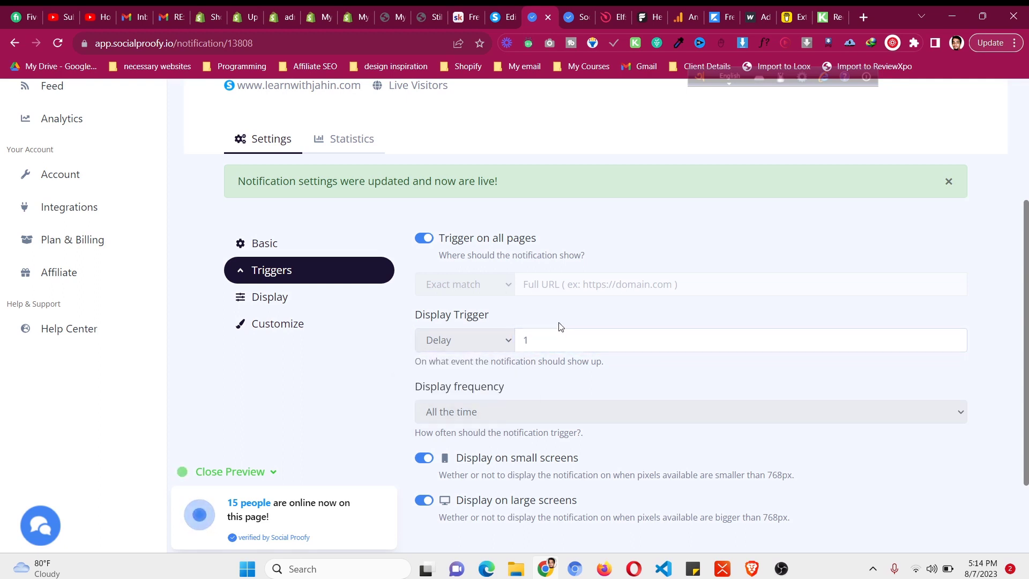
- Keep Display frequency at 'All the time' and save the triggers with Update
click(503, 408)
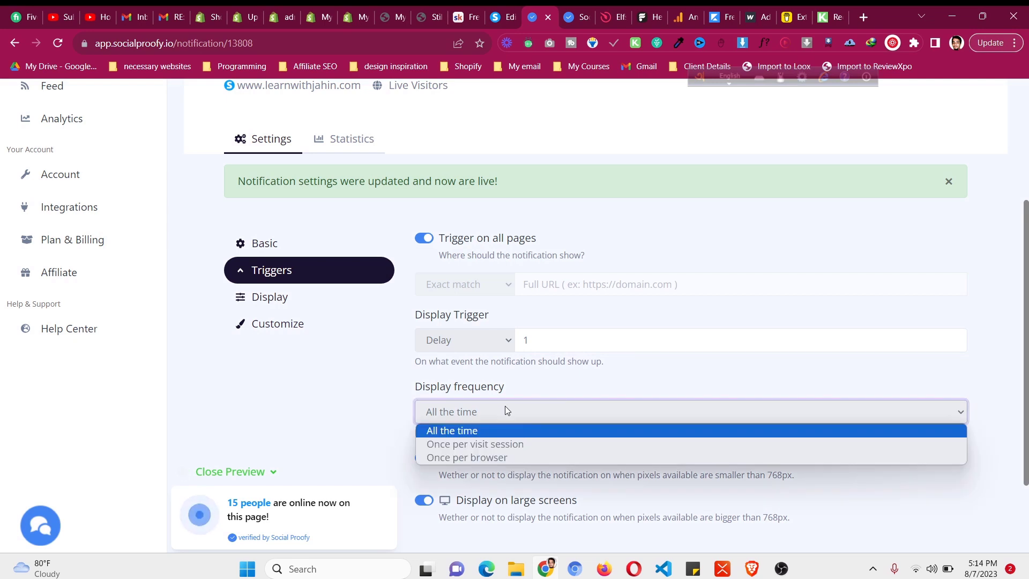
click(505, 408)
scroll(536, 385, down, 2)
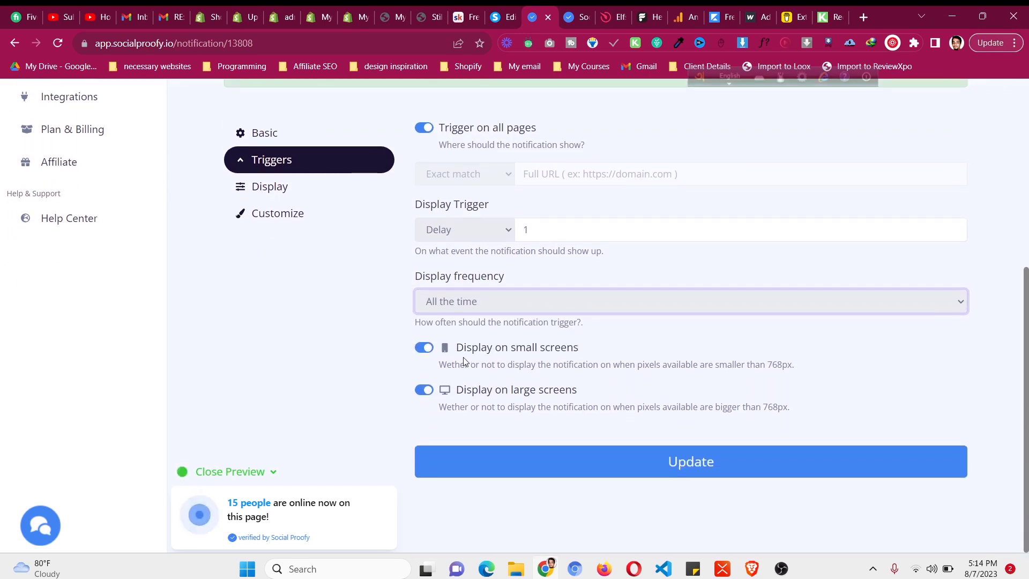
click(507, 470)
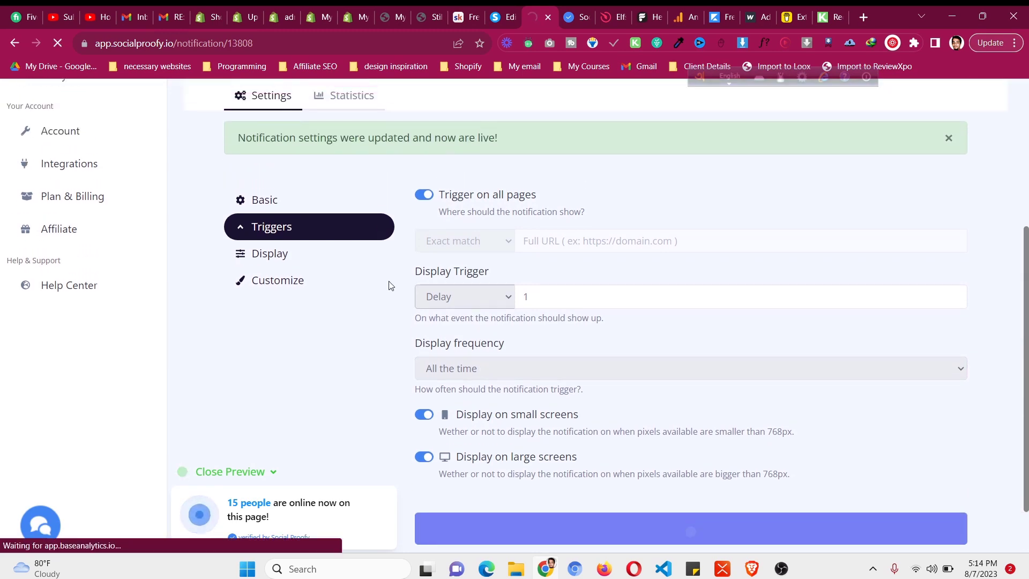
scroll(309, 259, up, 2)
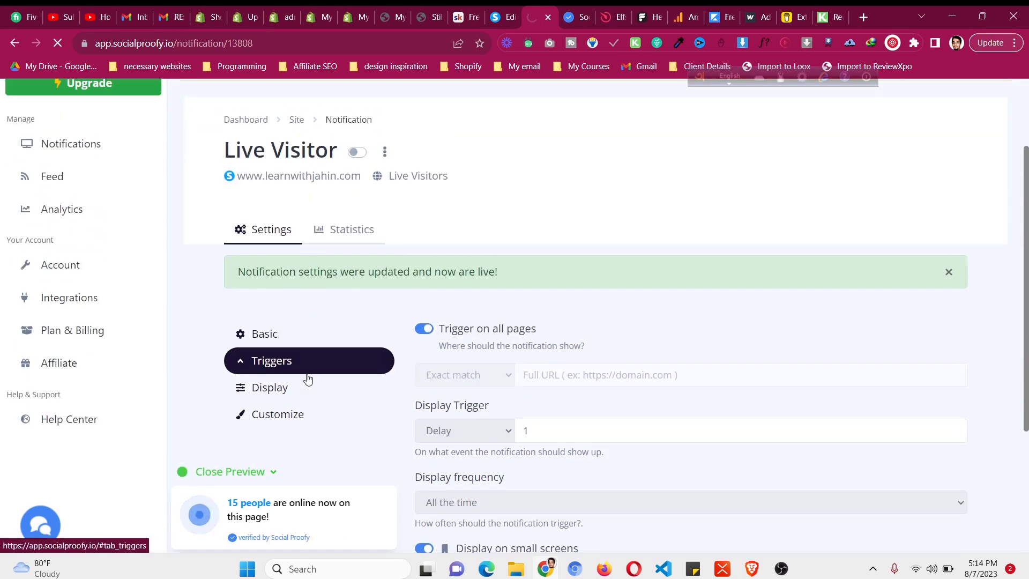
- In the Display settings, change Display Duration from 5 to 15 seconds
scroll(307, 375, down, 3)
scroll(306, 370, down, 5)
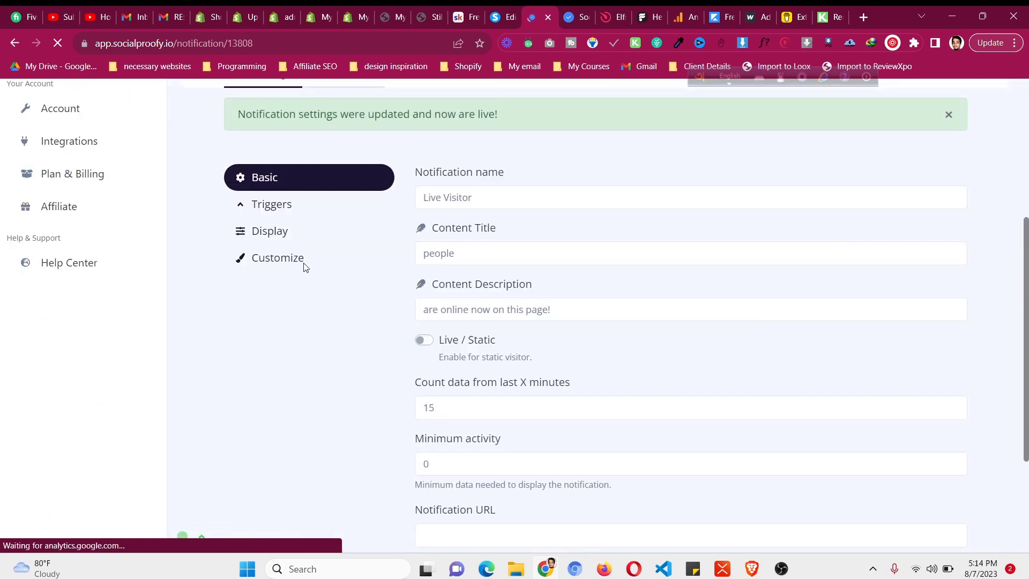
click(297, 234)
scroll(485, 241, up, 3)
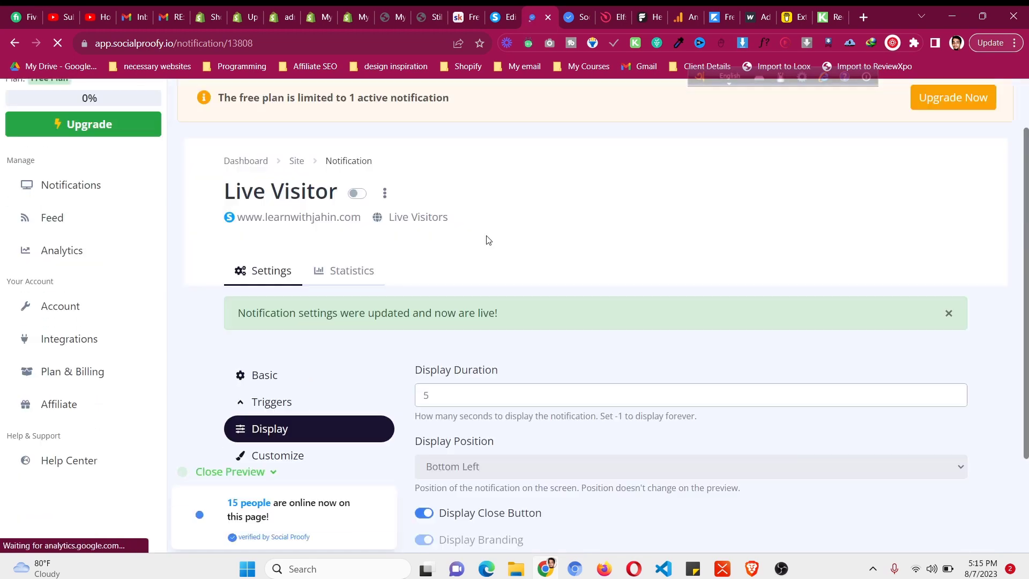
scroll(486, 236, down, 1)
click(475, 320)
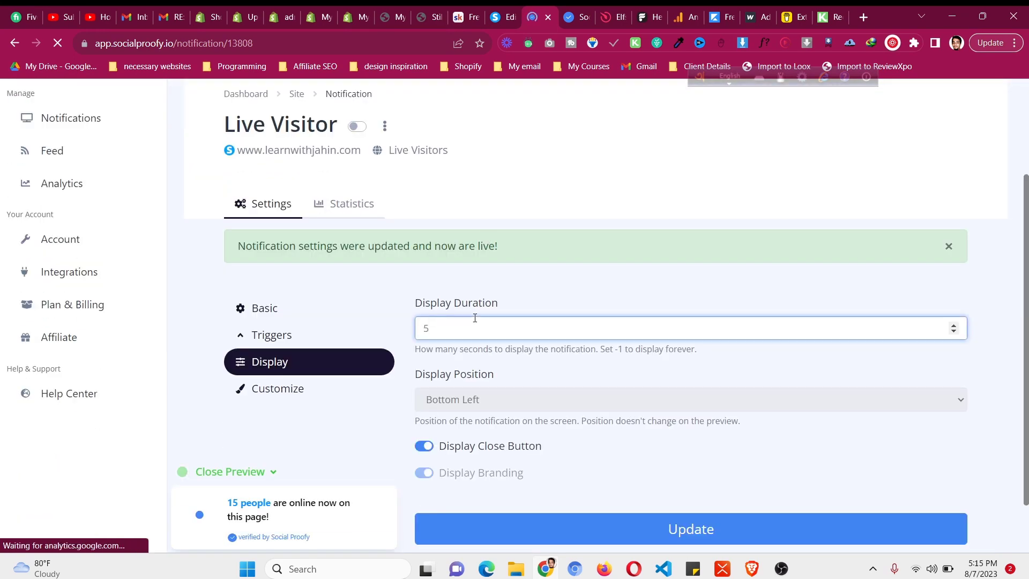
double_click(475, 318)
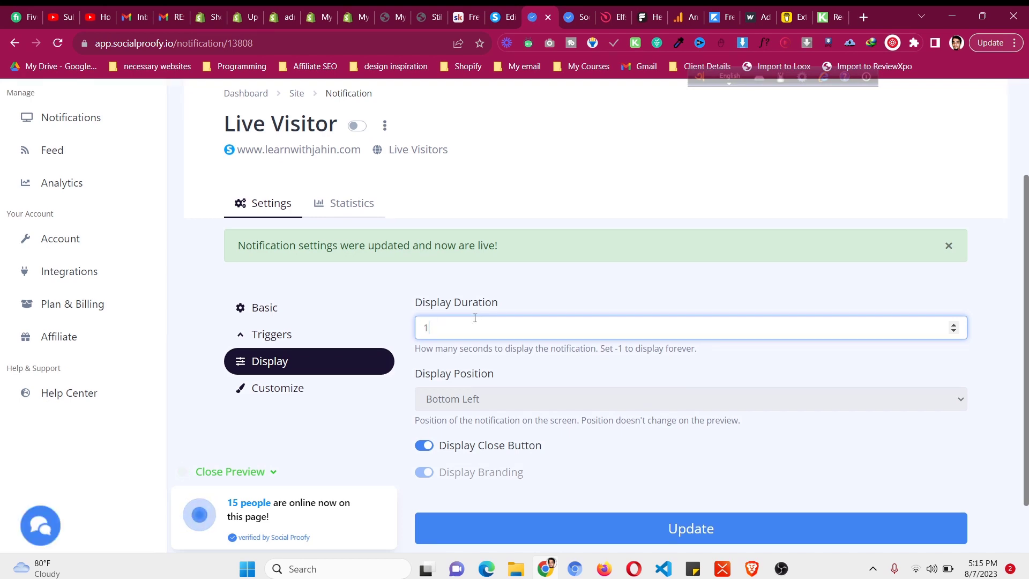
click(512, 303)
- Keep the Bottom Left position and save the display settings with Update
click(444, 401)
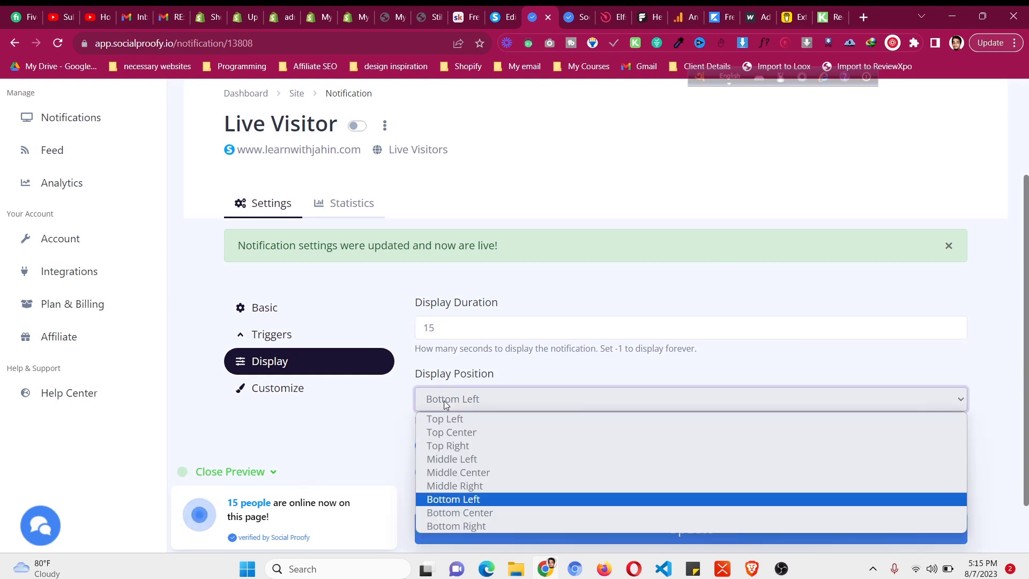
click(444, 400)
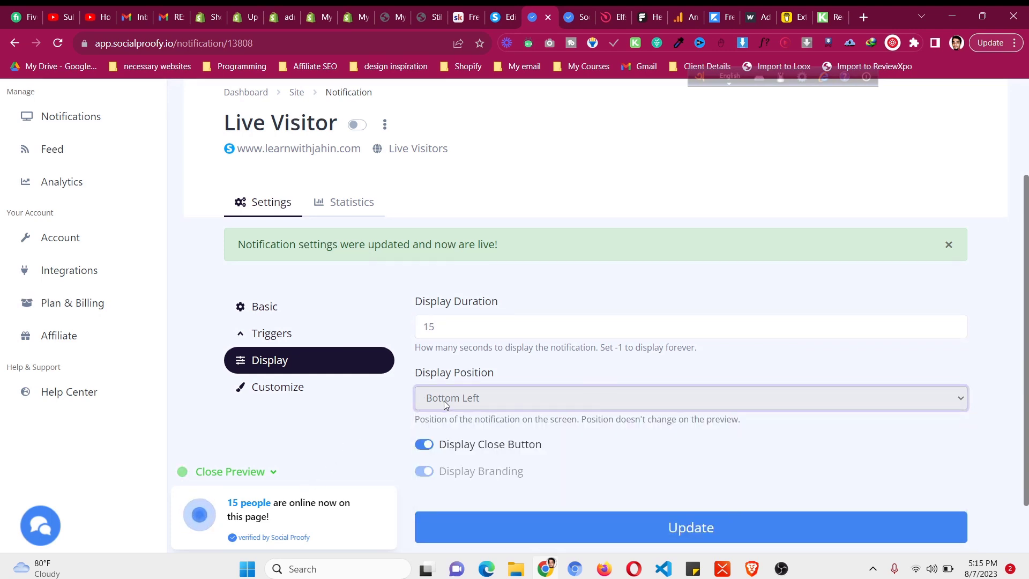
scroll(444, 400, down, 1)
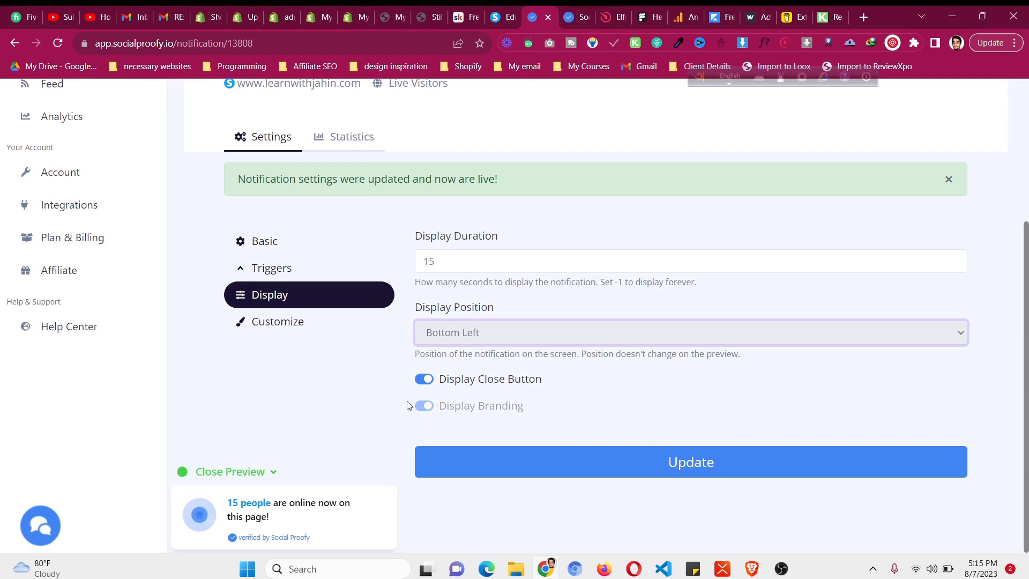
click(496, 471)
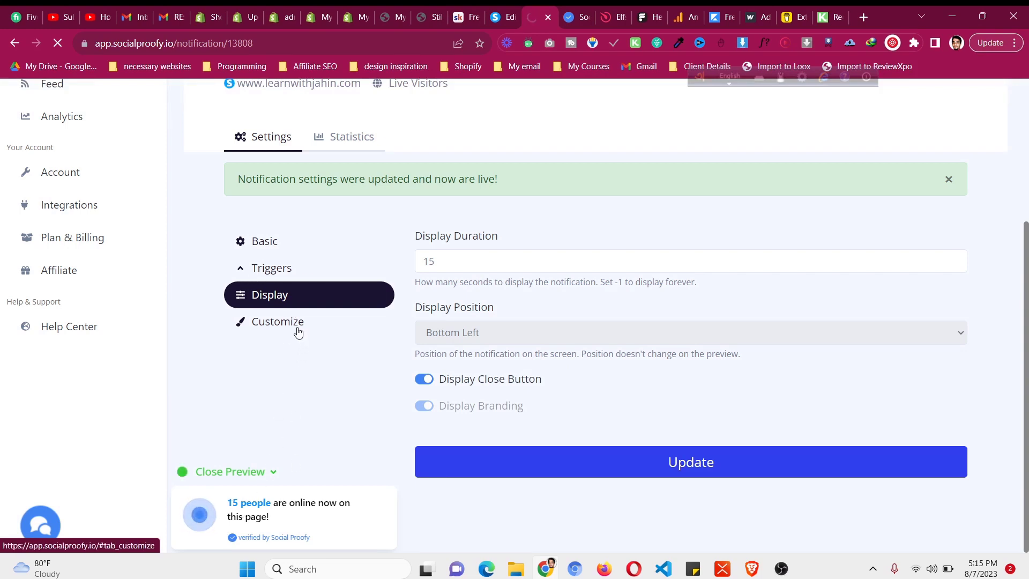
scroll(461, 391, up, 2)
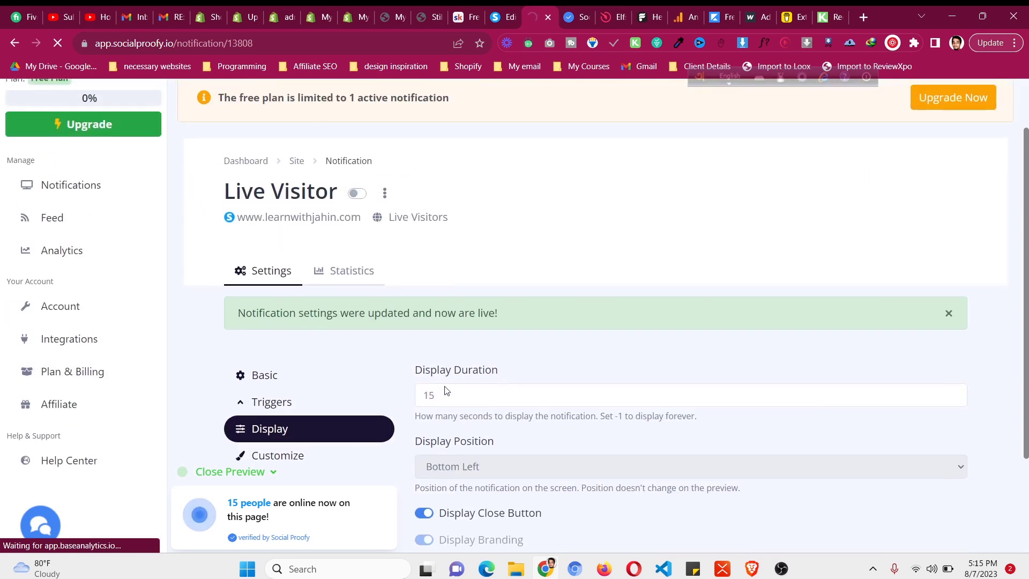
- Save Live Visitor's Customize colours unchanged, then switch its status toggle on
click(336, 458)
scroll(429, 268, down, 2)
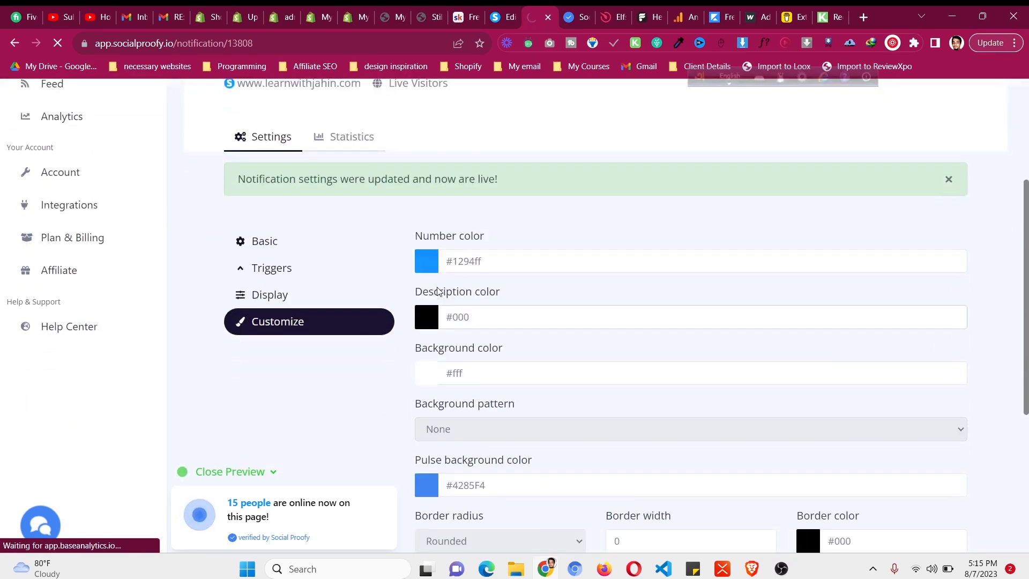
scroll(445, 301, down, 1)
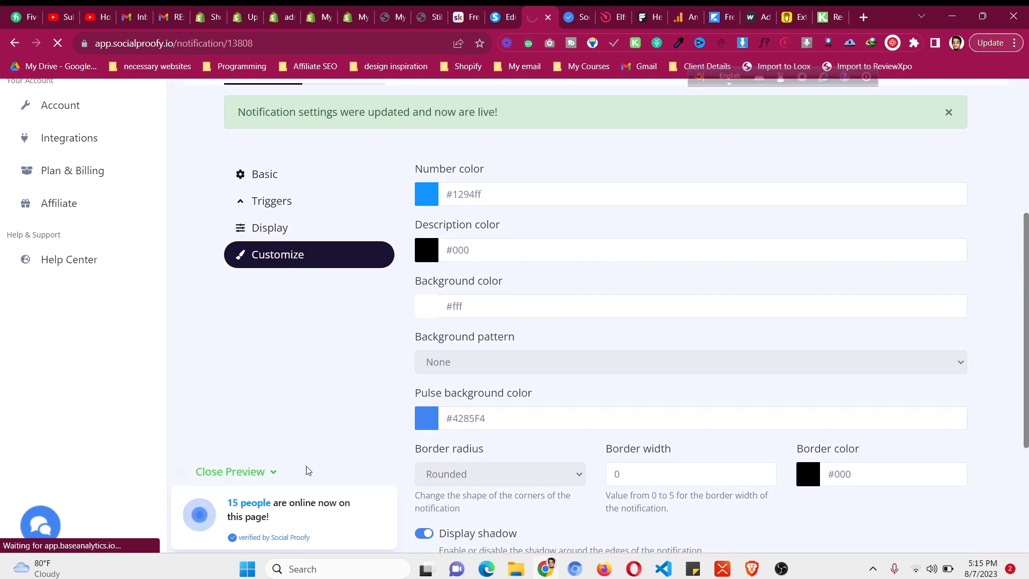
scroll(697, 456, down, 3)
click(694, 460)
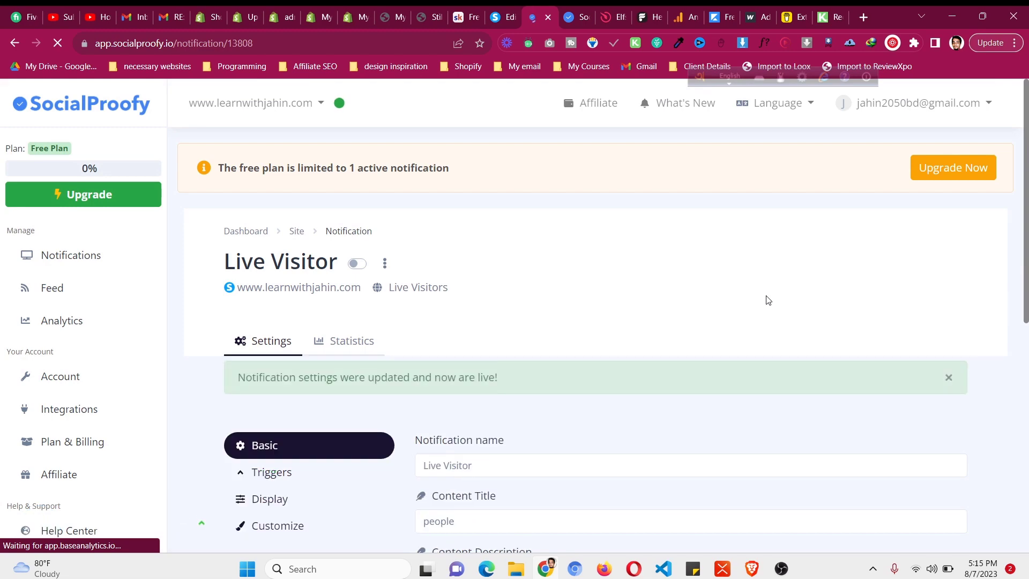
scroll(750, 305, down, 2)
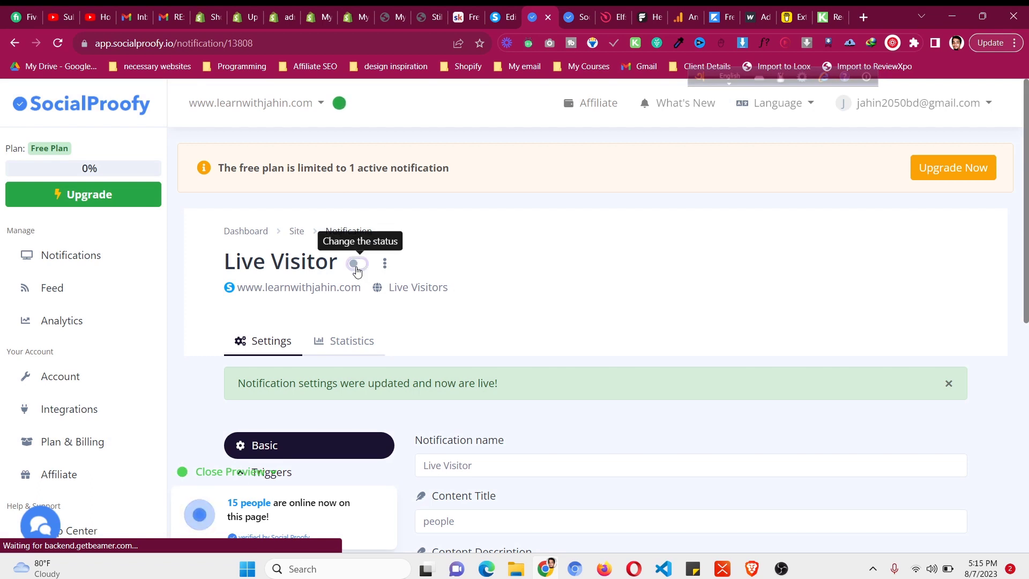
click(357, 270)
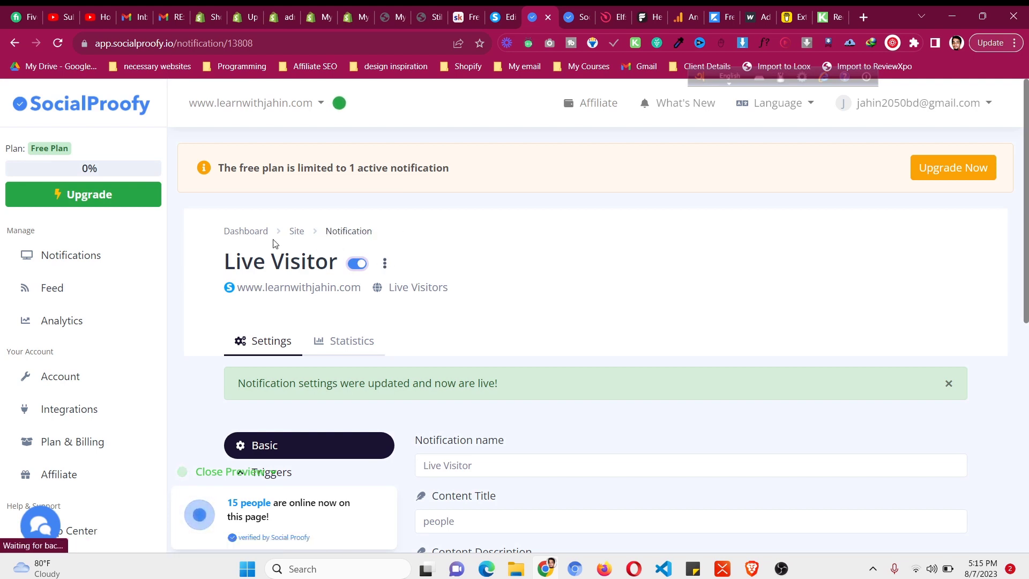
- Check that Live Visitor is active in the Notifications list, then go back to the systeme.io editor
click(92, 257)
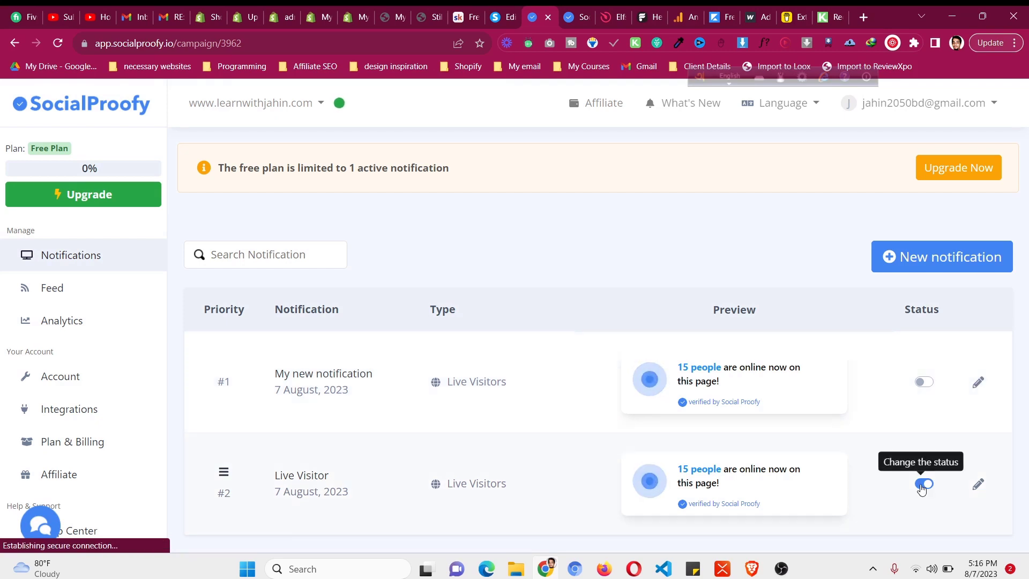
click(503, 17)
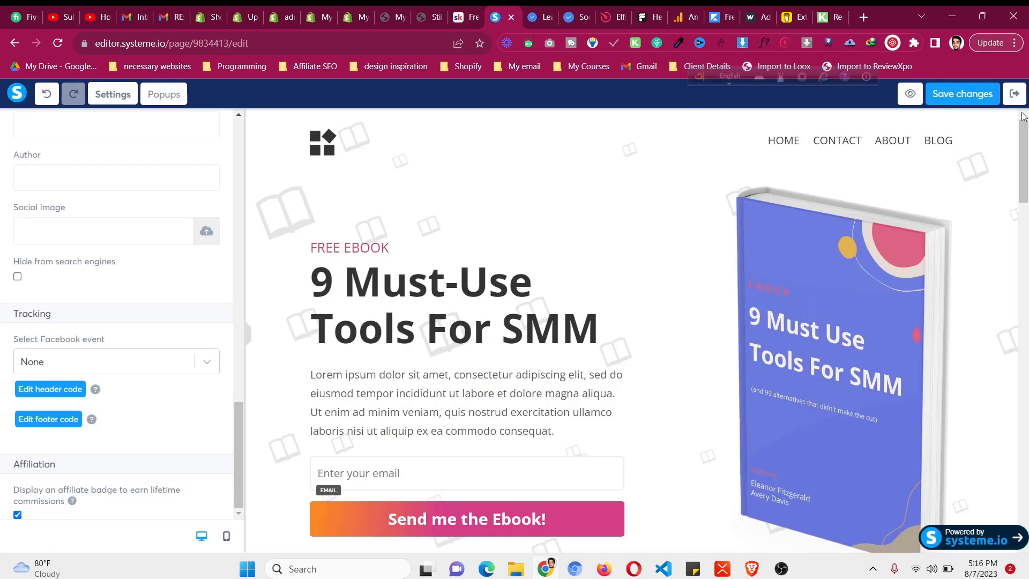
- Open a new incognito window to view learnwithjahin.com as a visitor
click(910, 94)
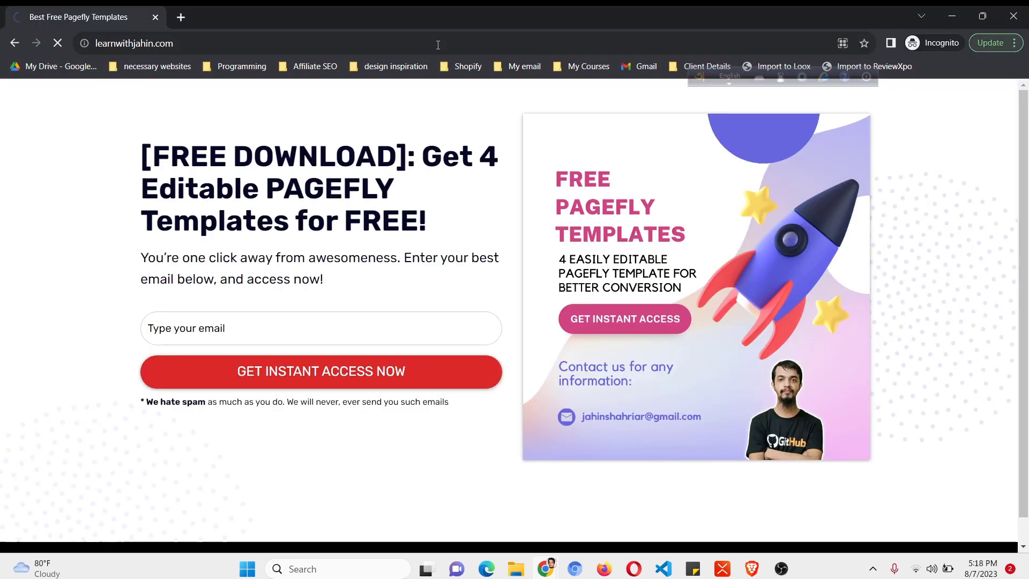